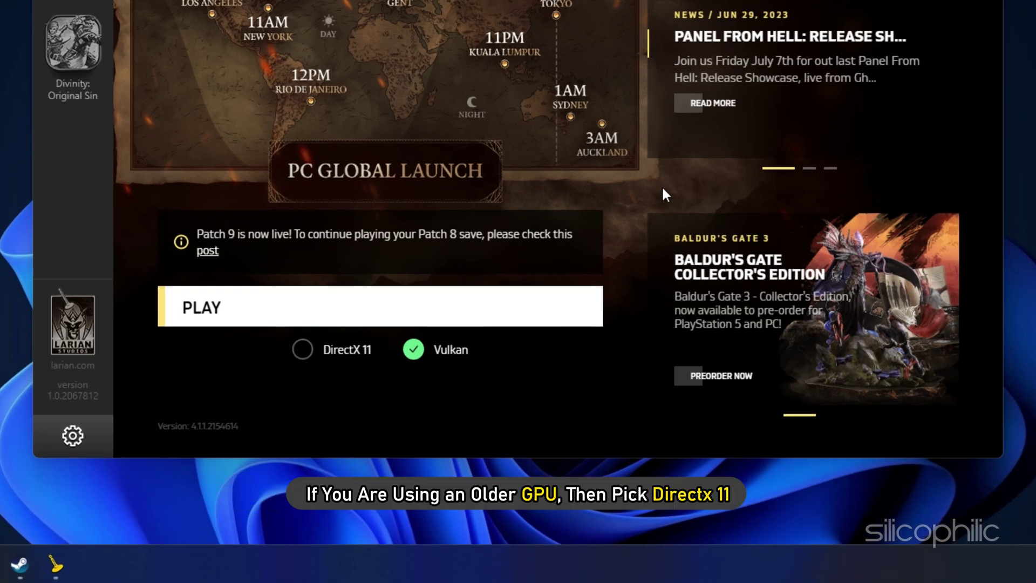
Step: Leave Vulkan as the renderer in Larian Launcher and launch Baldur's Gate 3
click(303, 351)
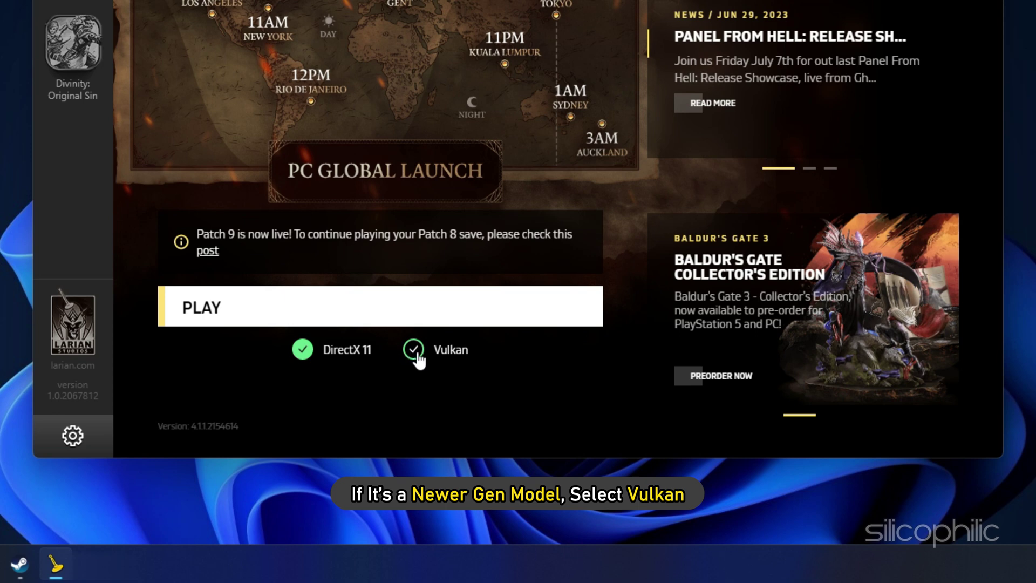
click(213, 312)
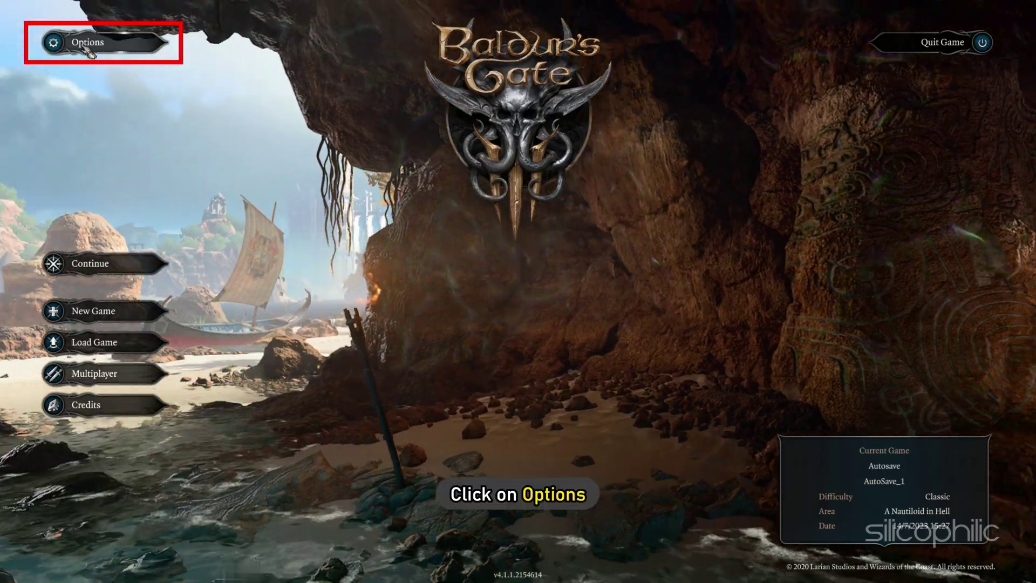
Step: In Video settings, keep the NVIDIA monitor at 1920 x 1080, 75 Hz
click(107, 51)
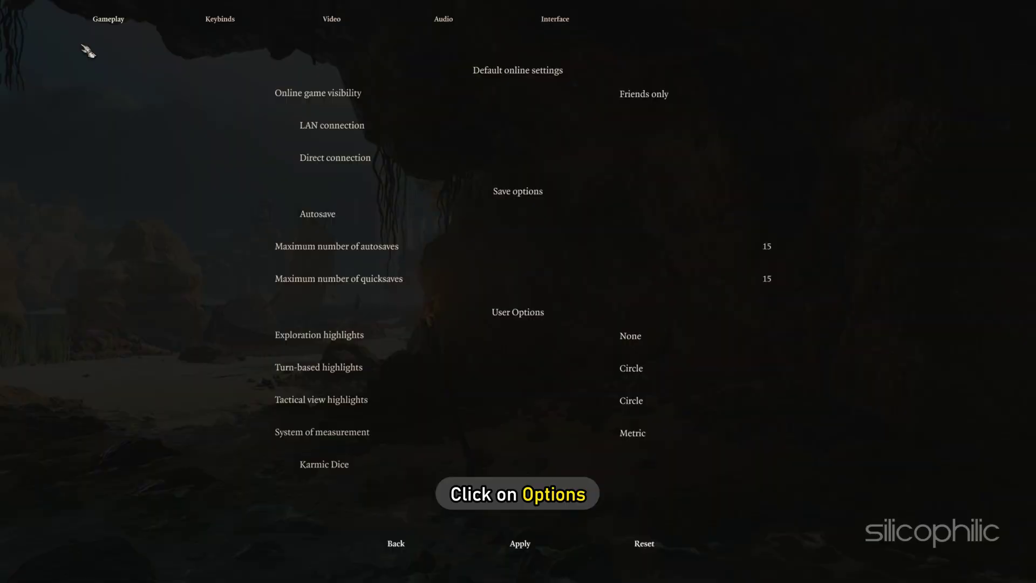
click(240, 32)
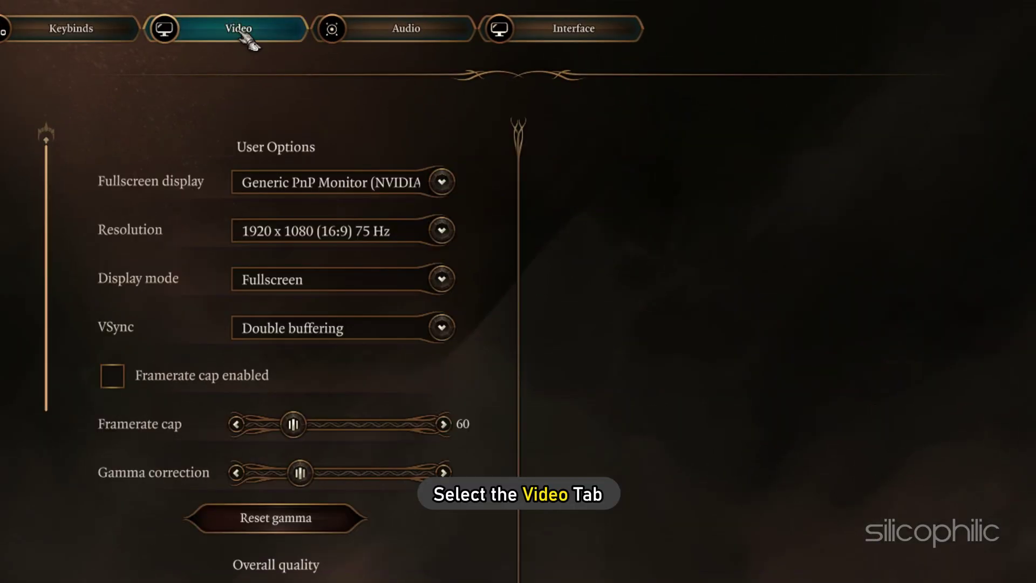
click(442, 183)
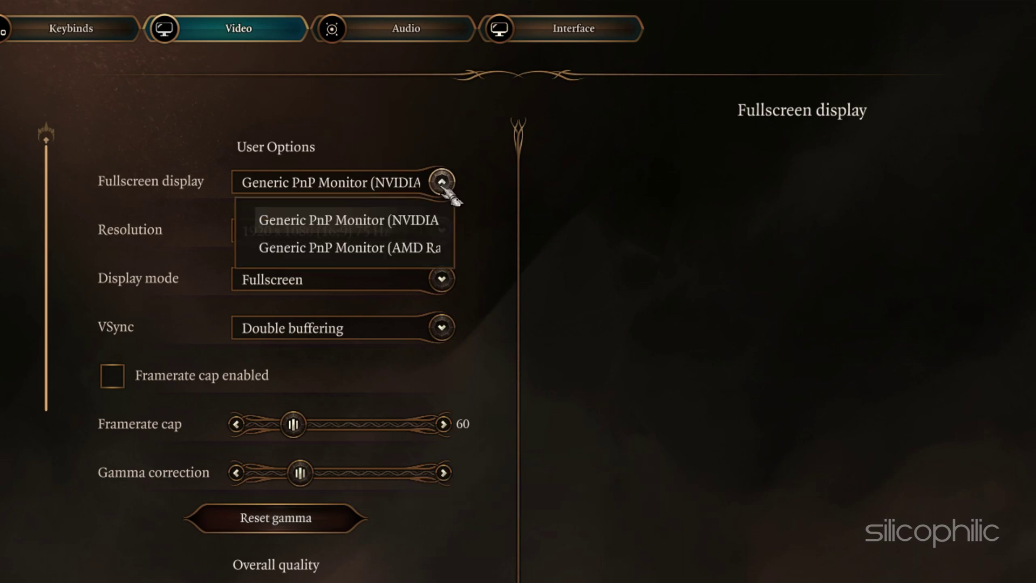
click(405, 222)
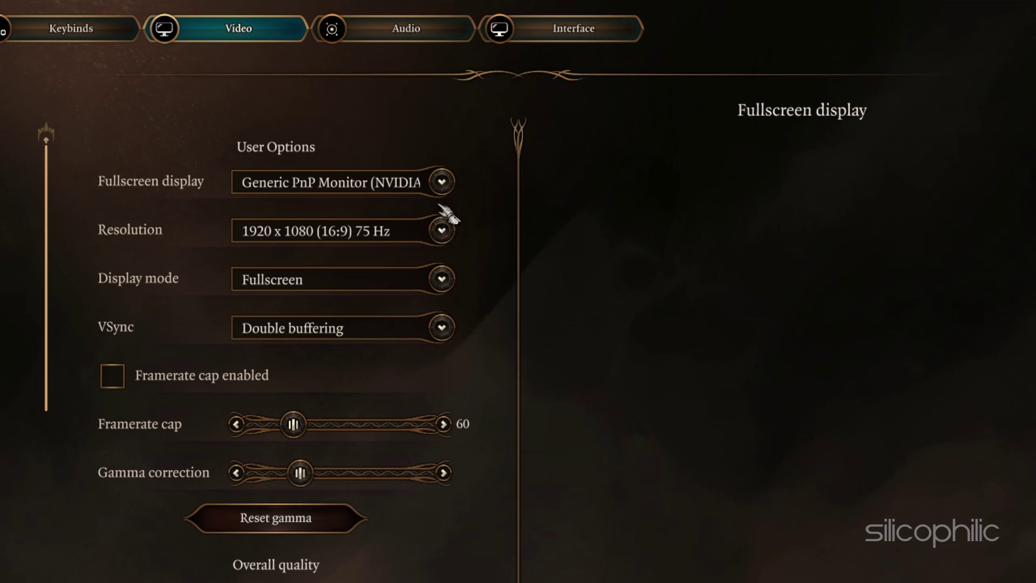
click(442, 231)
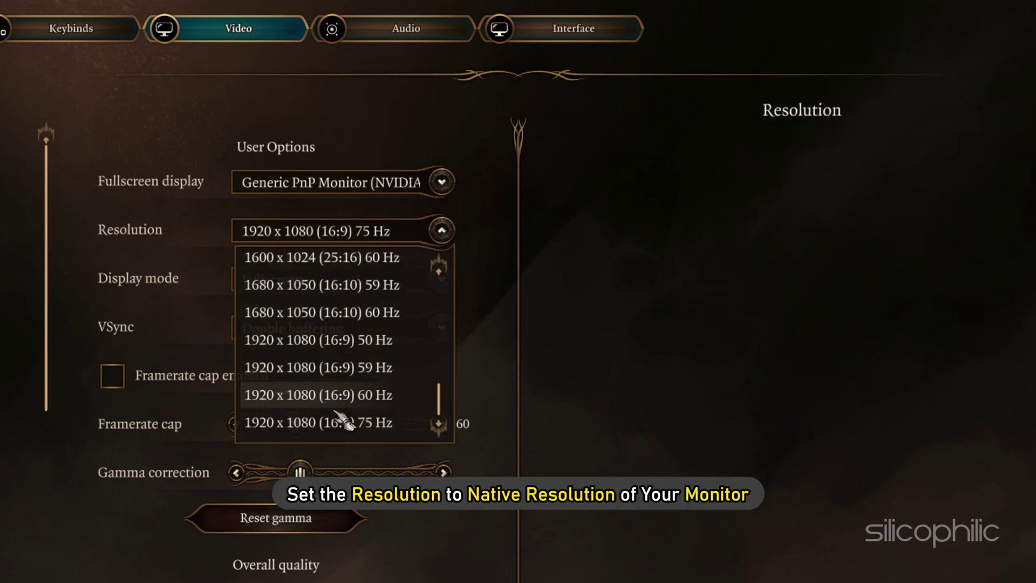
Step: Set display mode to Fullscreen, disable VSync, and raise the framerate cap toward 240
click(345, 424)
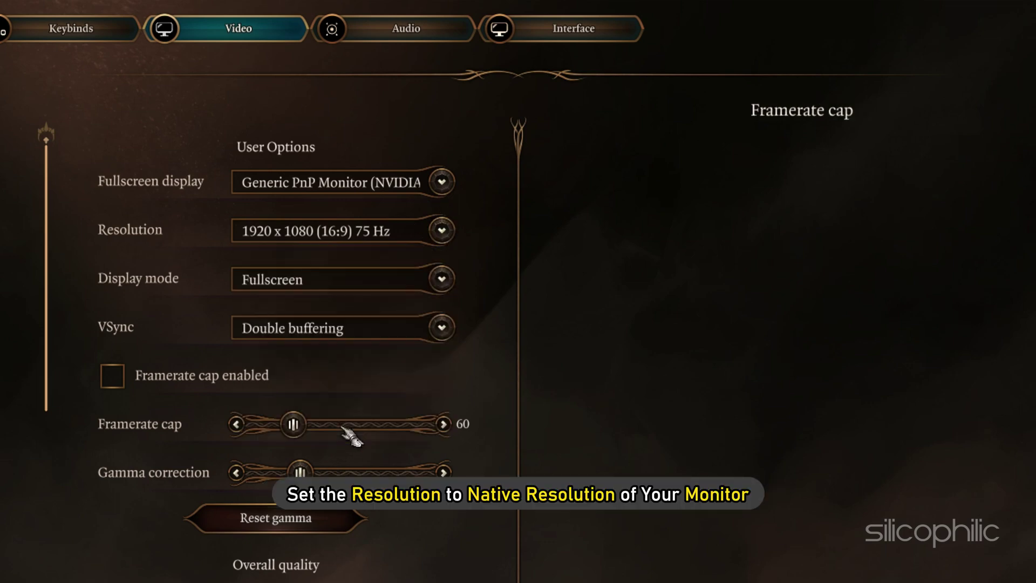
click(441, 279)
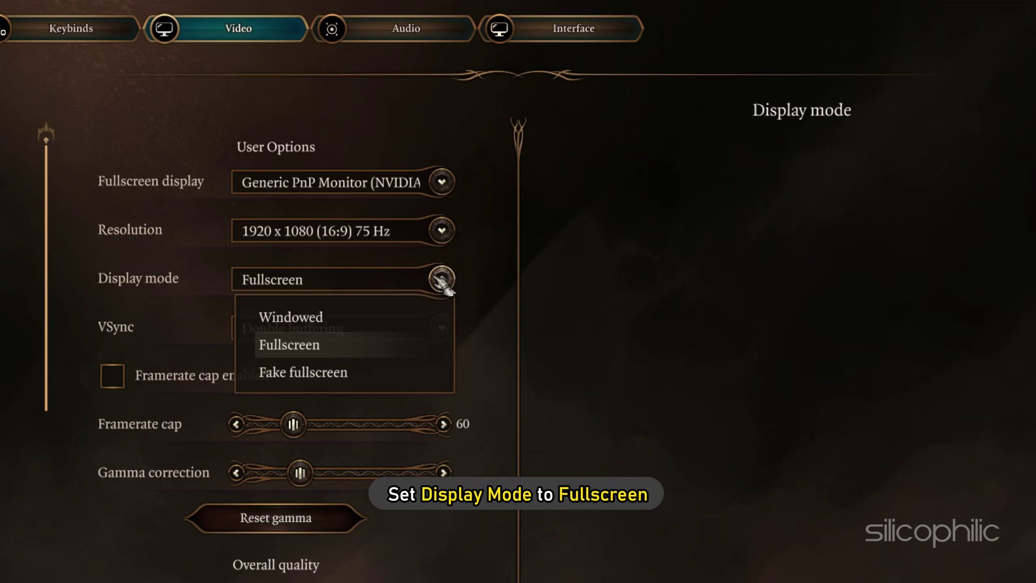
click(296, 353)
click(441, 328)
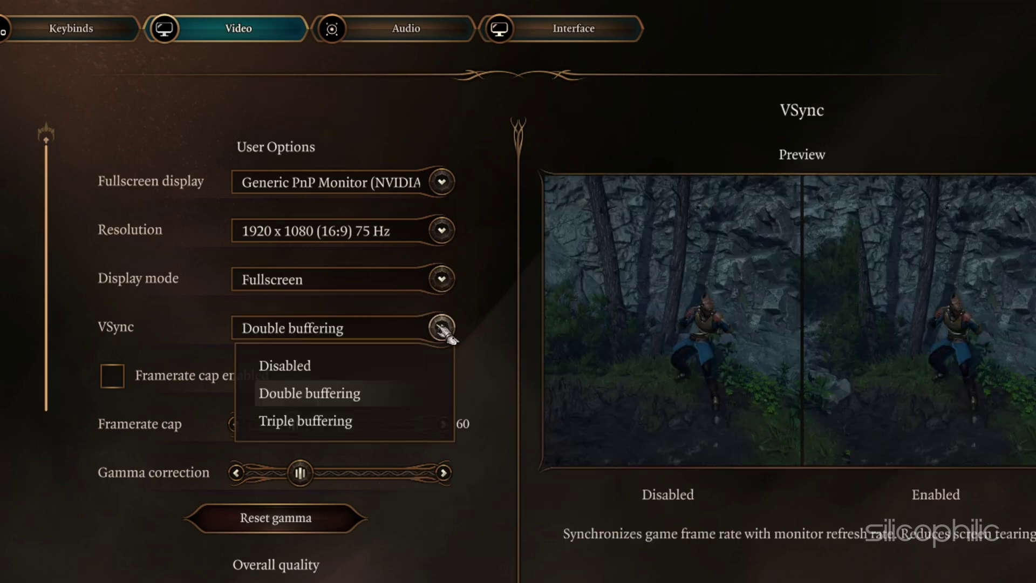
click(303, 364)
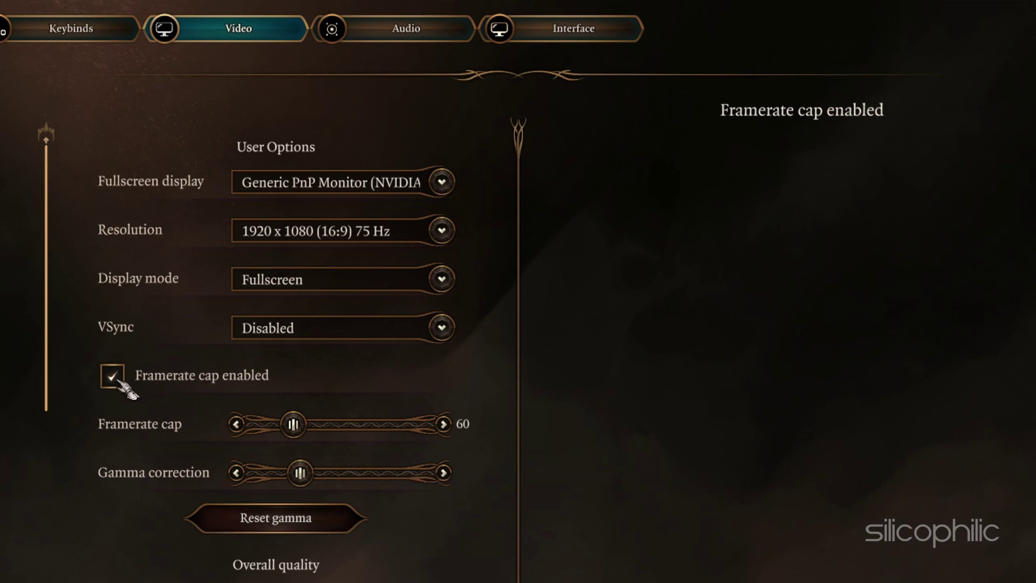
drag(292, 424, 300, 424)
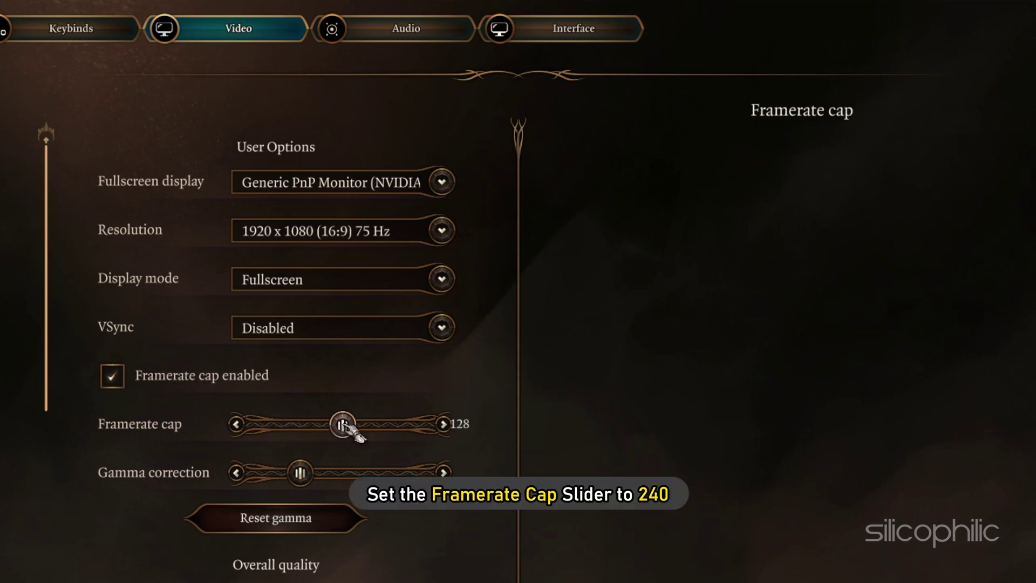
Step: Keep Model quality at High and set Instance distance to Low
scroll(469, 456, down, 6)
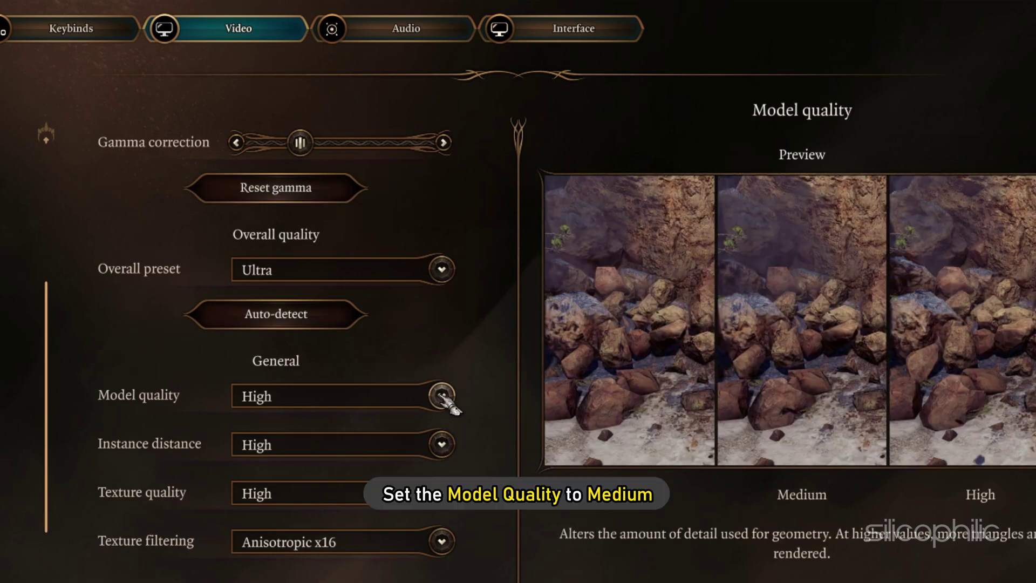
click(441, 395)
click(302, 461)
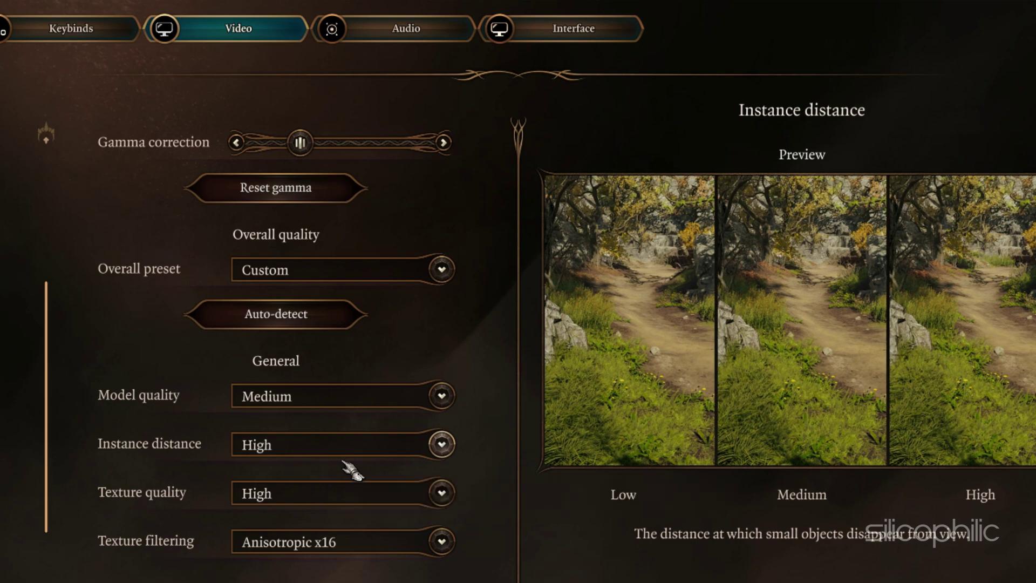
click(442, 397)
click(292, 491)
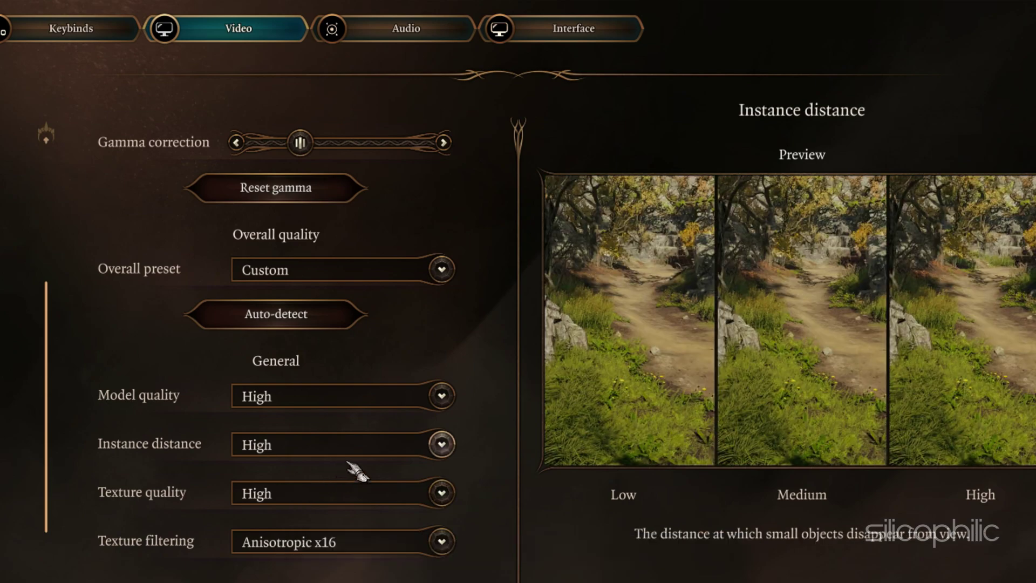
click(441, 445)
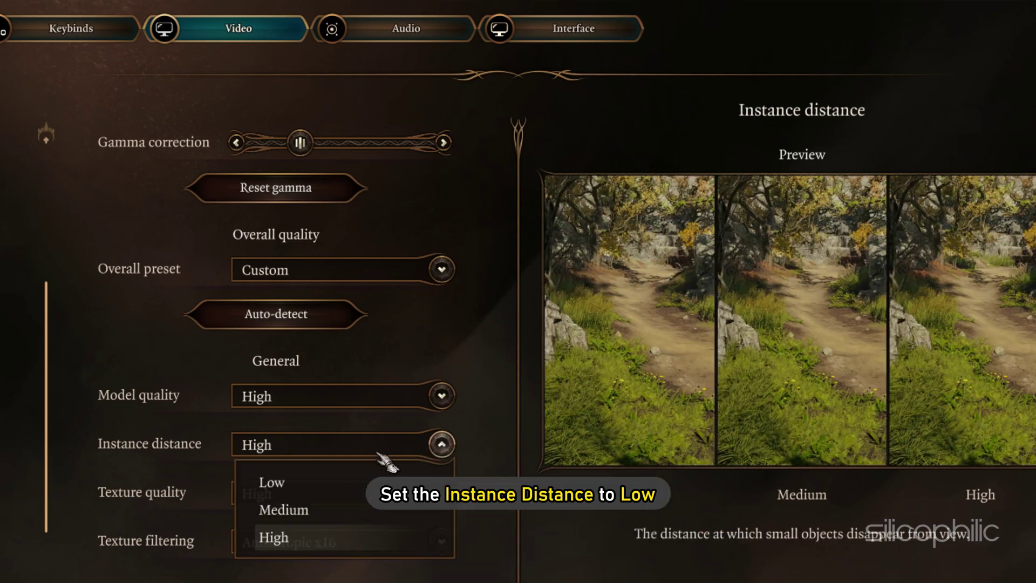
click(295, 481)
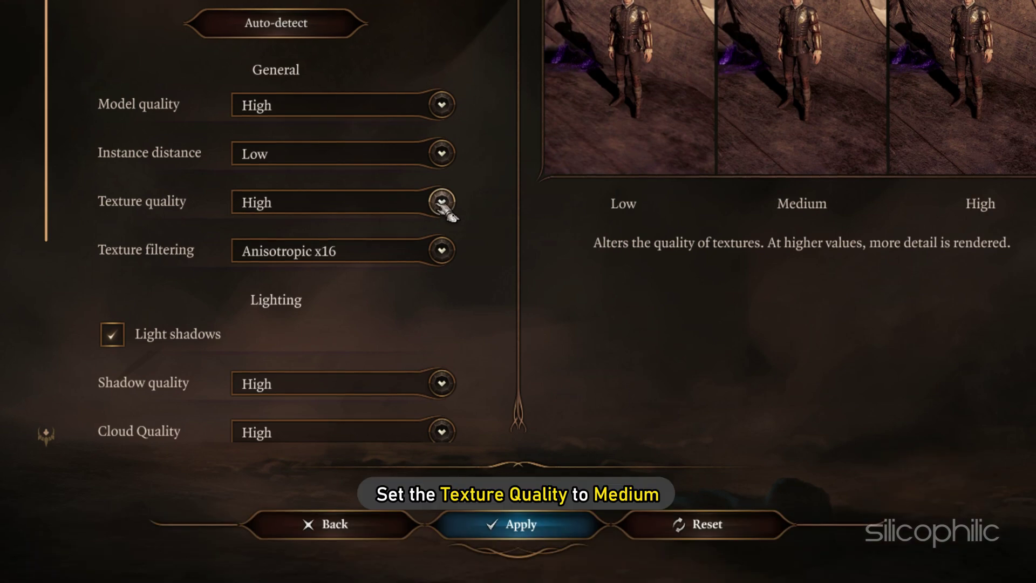
Step: Lower Texture quality to Very low
click(442, 206)
click(296, 296)
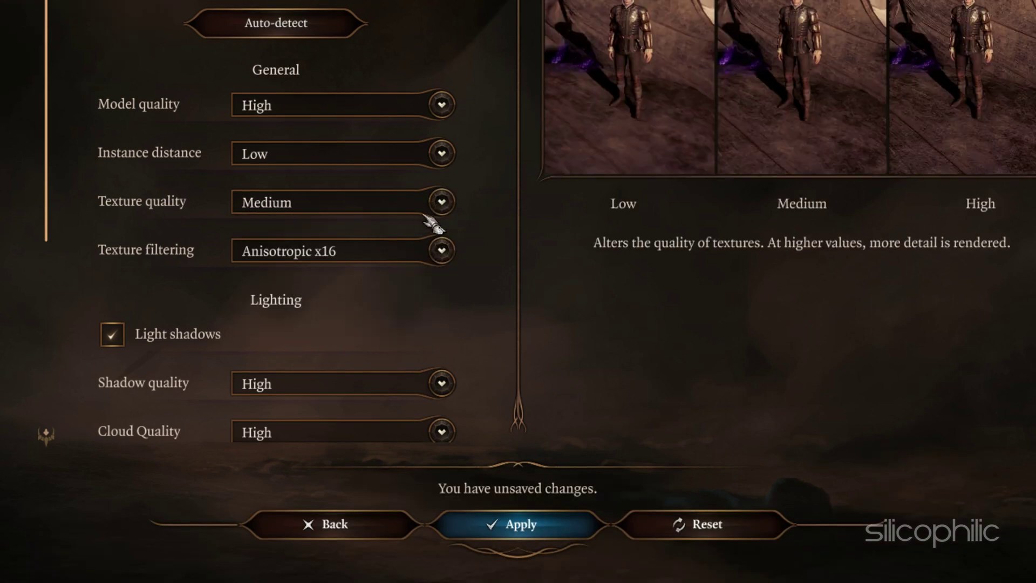
click(434, 210)
click(293, 323)
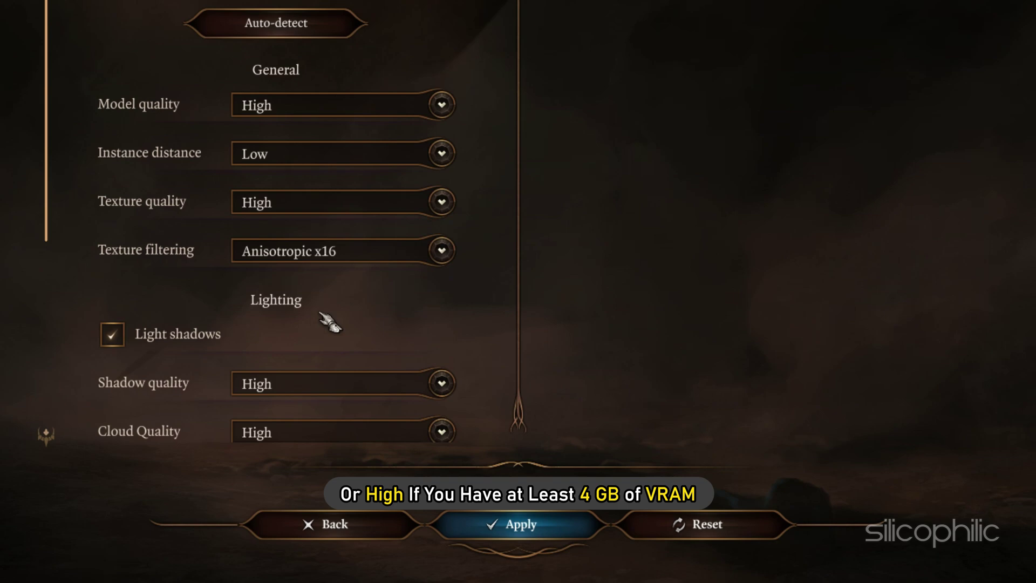
click(440, 202)
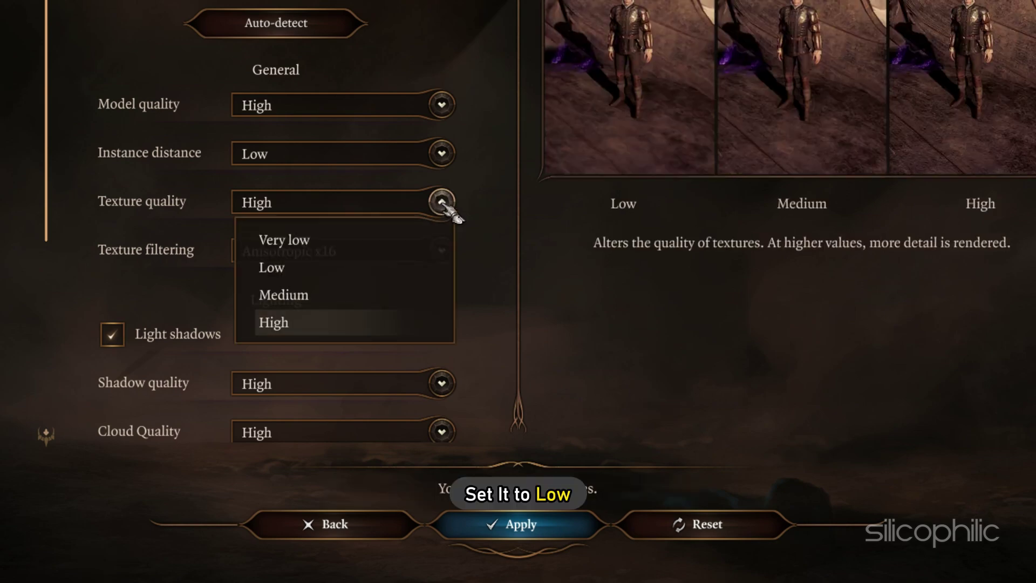
click(305, 277)
click(441, 210)
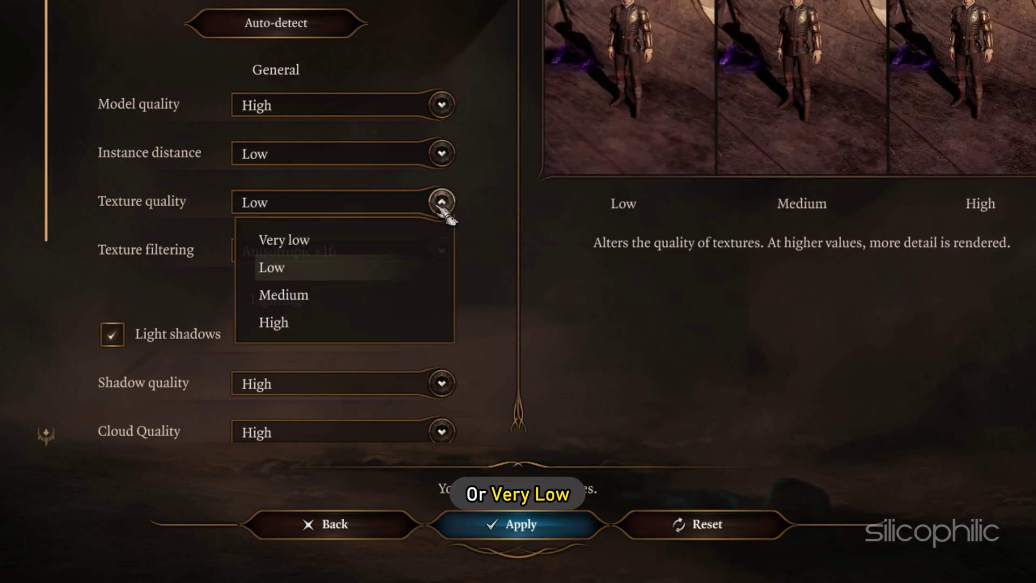
click(296, 243)
Step: Set Texture filtering to Anisotropic x4 and turn off Light shadows
click(443, 252)
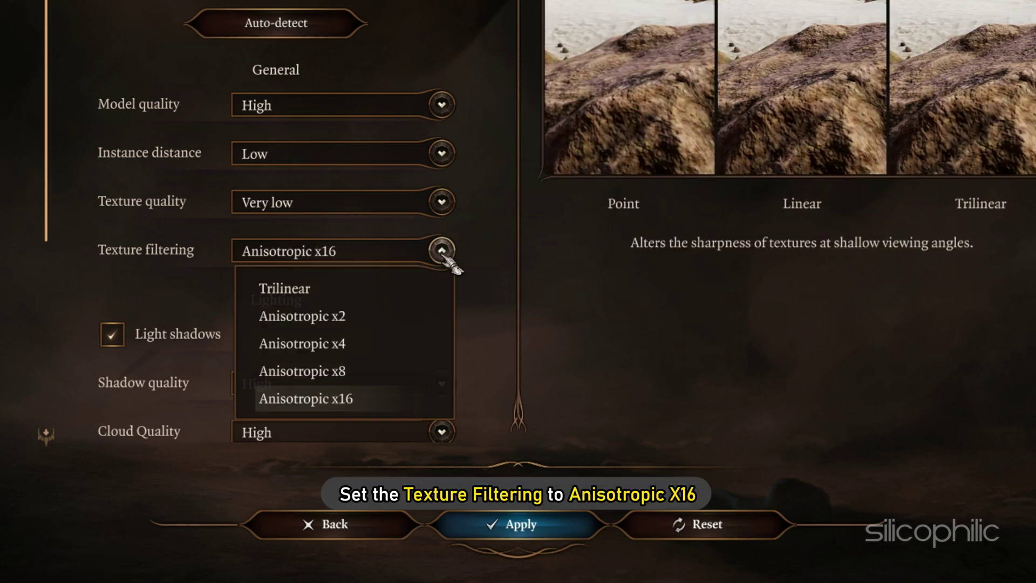
click(405, 400)
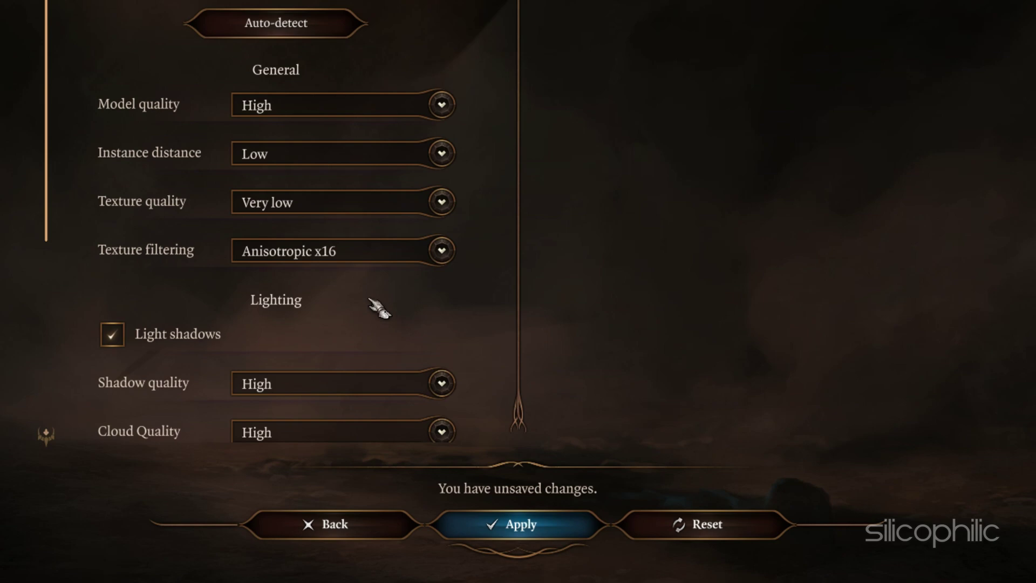
click(441, 251)
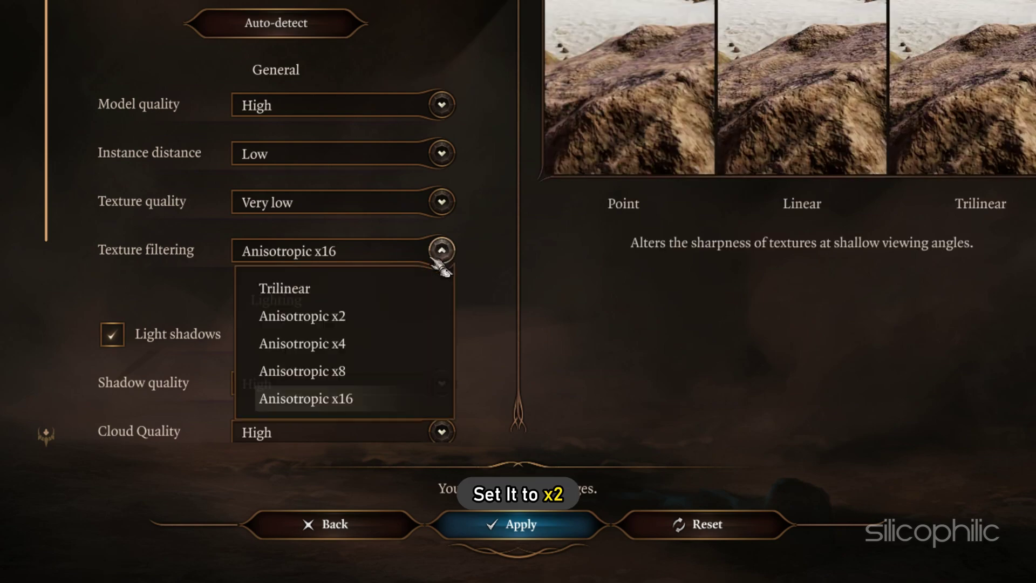
click(330, 314)
click(441, 251)
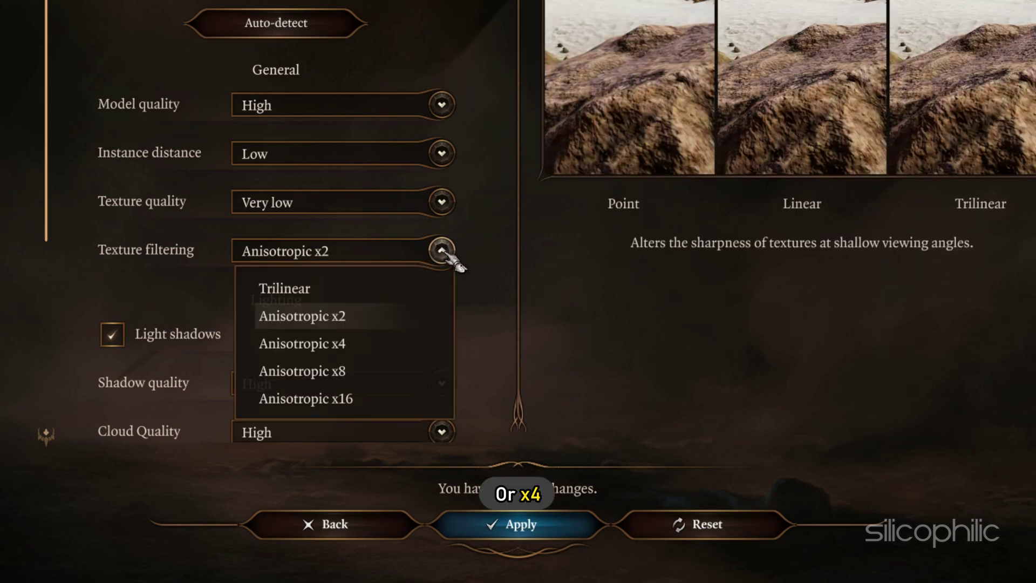
click(353, 346)
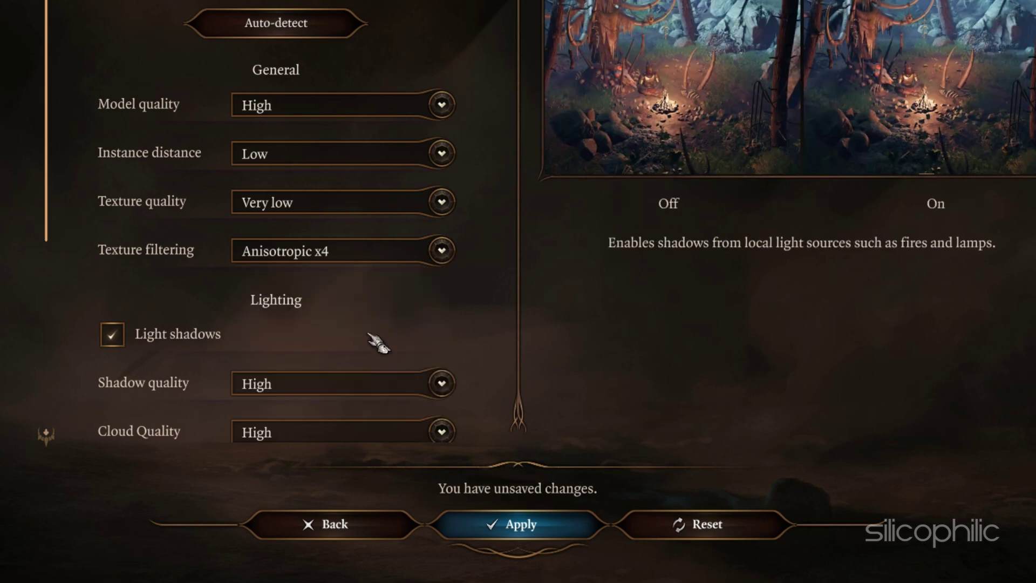
Step: Set Shadow quality and Cloud quality to Low, and Animation LOD detail to Medium
click(112, 335)
scroll(331, 330, down, 5)
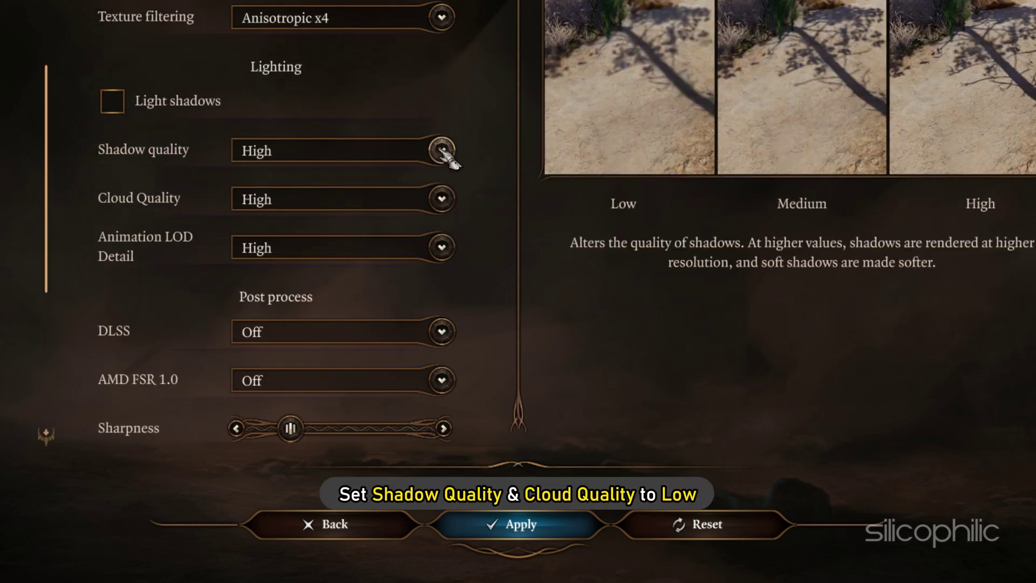
click(441, 150)
click(337, 189)
click(442, 198)
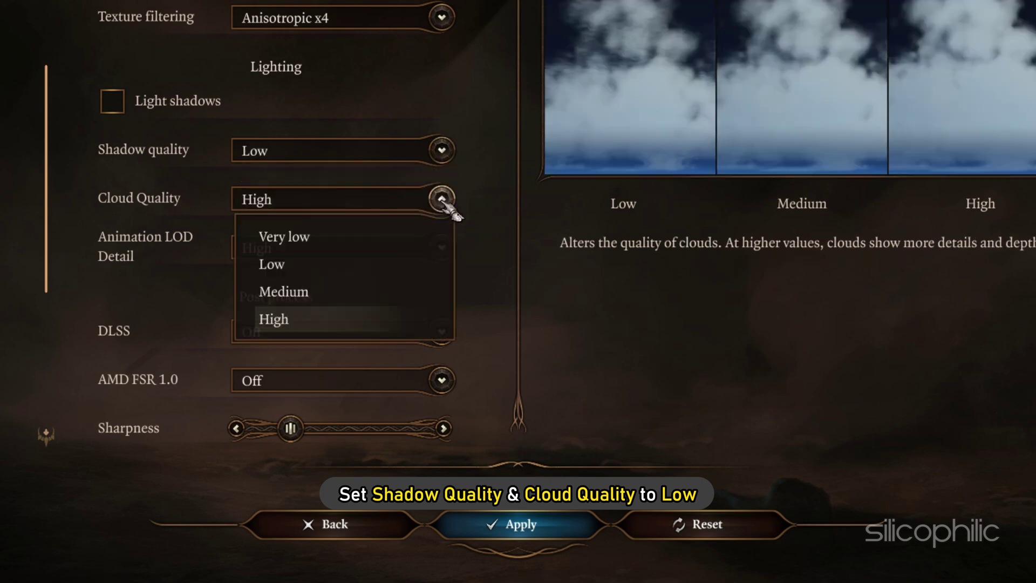
click(291, 266)
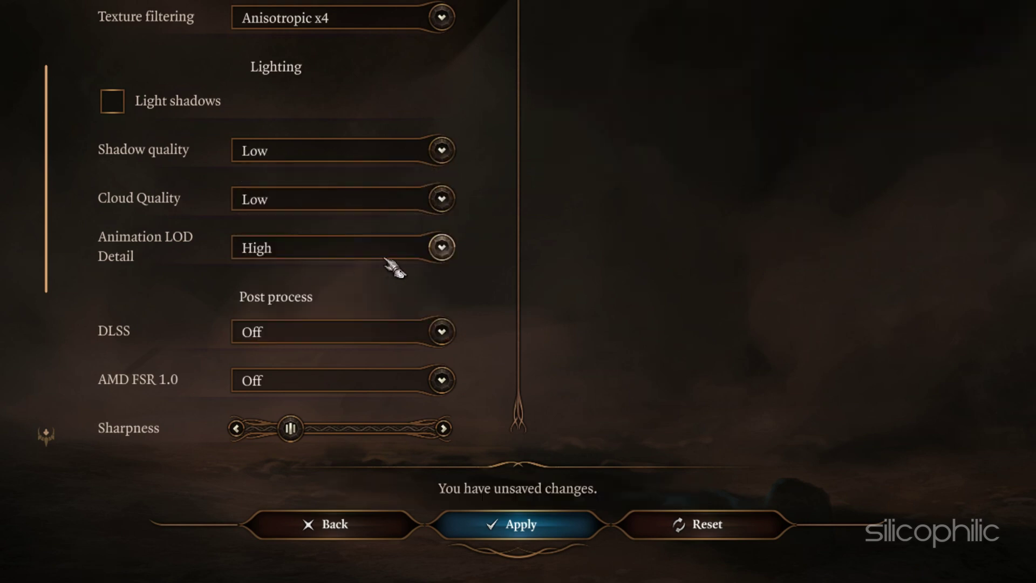
click(442, 247)
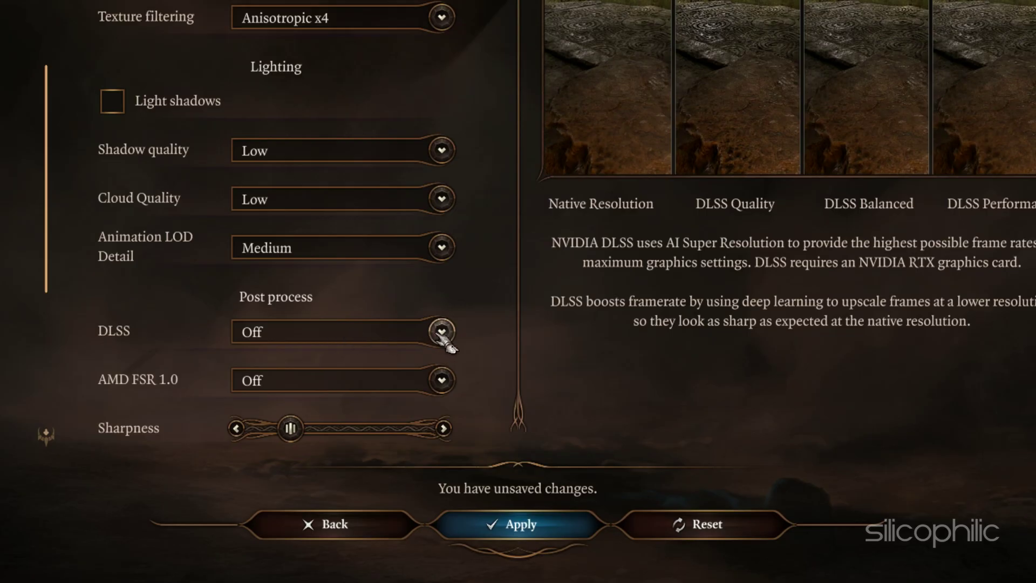
Step: Try DLSS and AMD FSR 1.0 at Balanced, then leave both Off
click(442, 332)
click(303, 424)
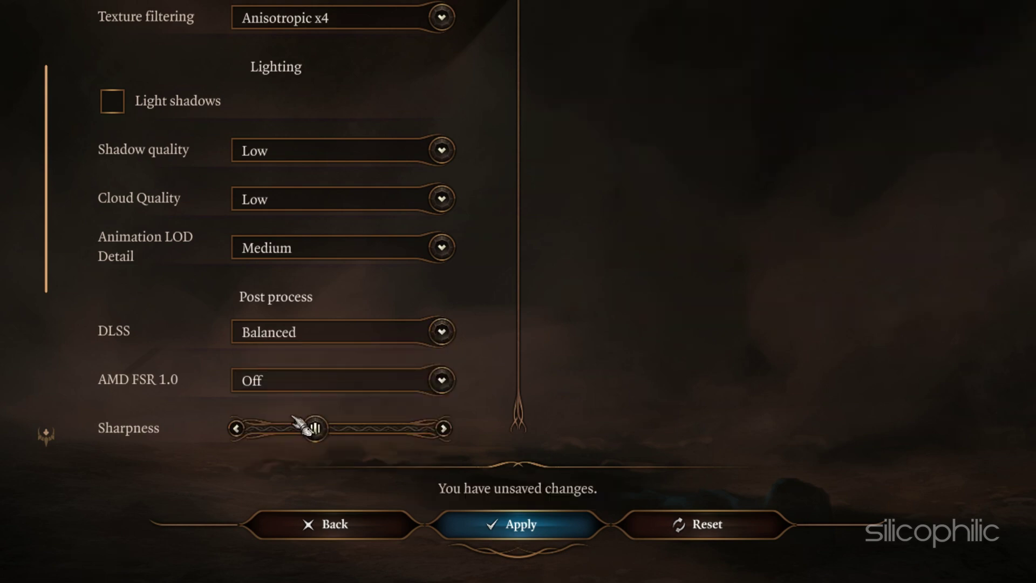
click(443, 331)
click(356, 368)
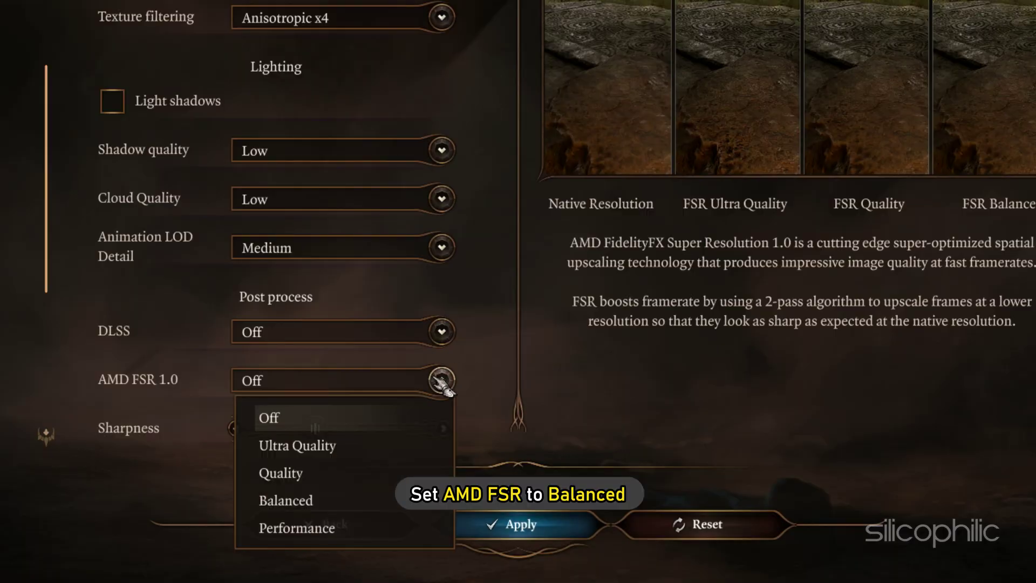
click(315, 500)
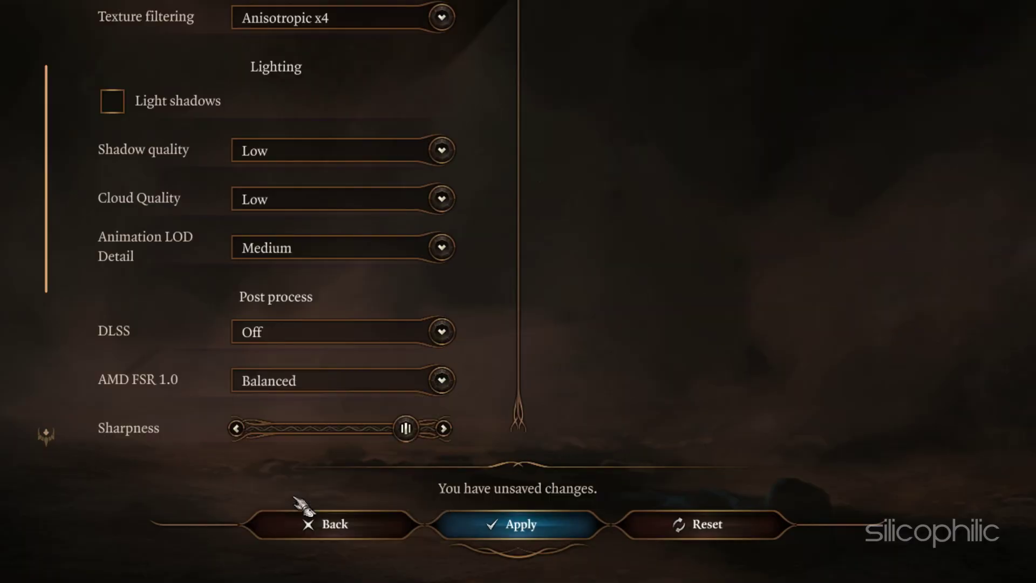
click(441, 380)
click(302, 349)
Step: Set anti-aliasing to TAA and depth of field to None, then apply the settings
scroll(473, 231, down, 5)
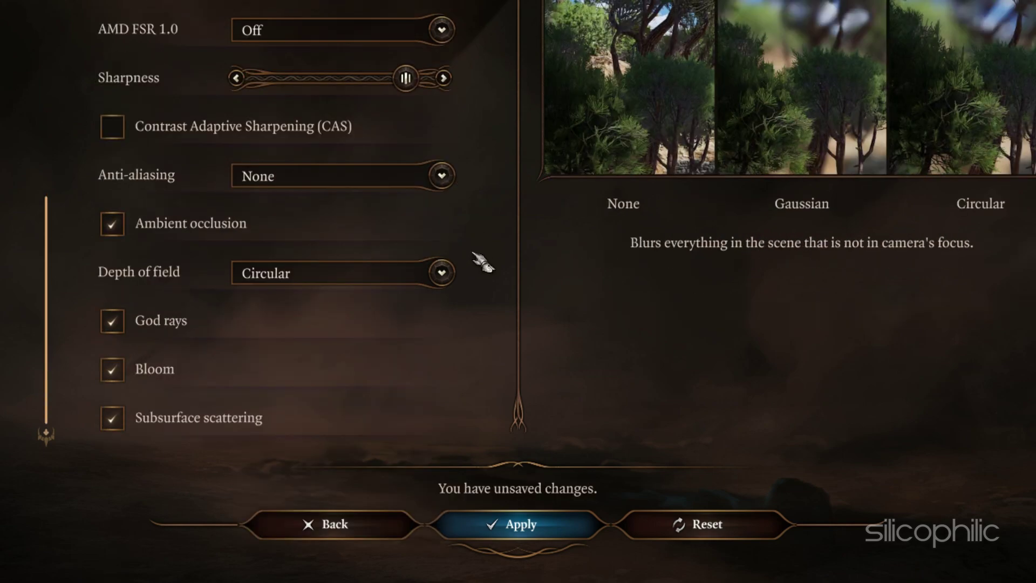
click(443, 177)
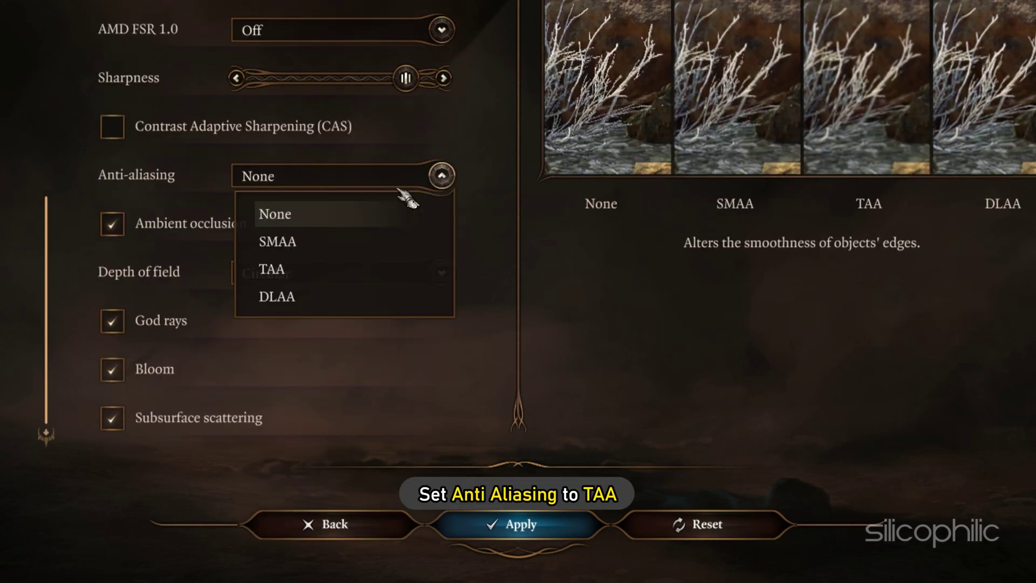
click(276, 270)
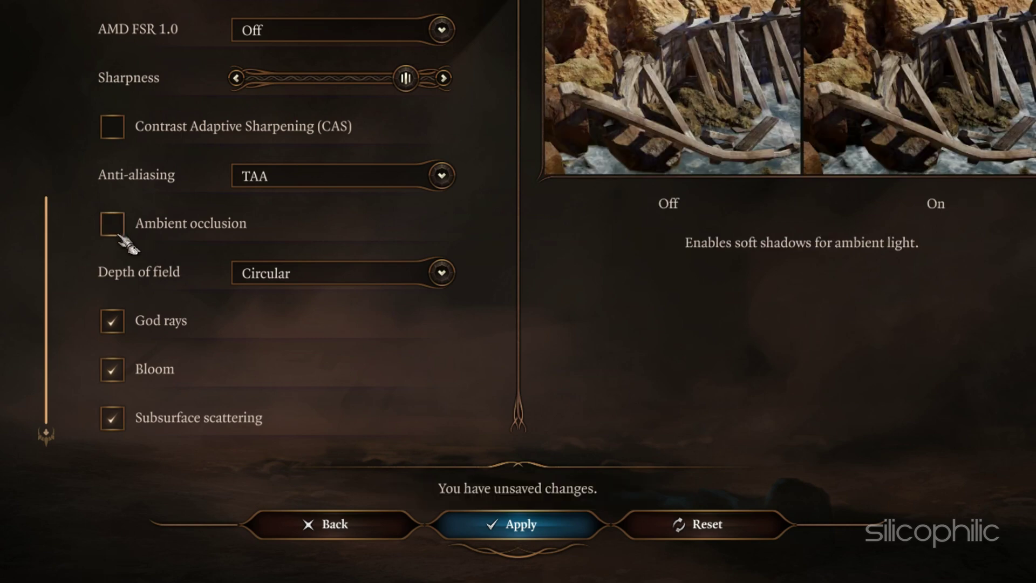
click(441, 273)
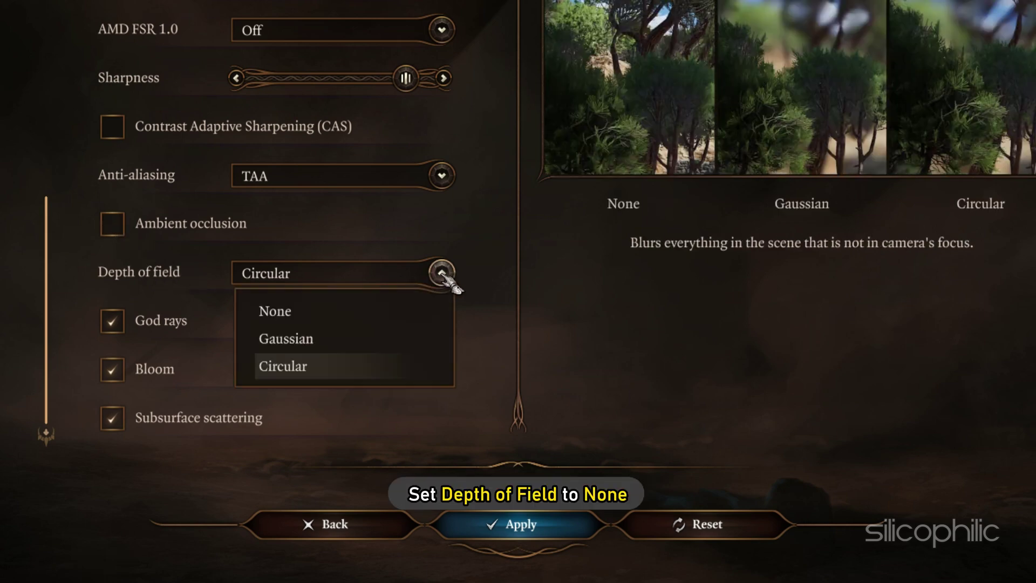
click(293, 314)
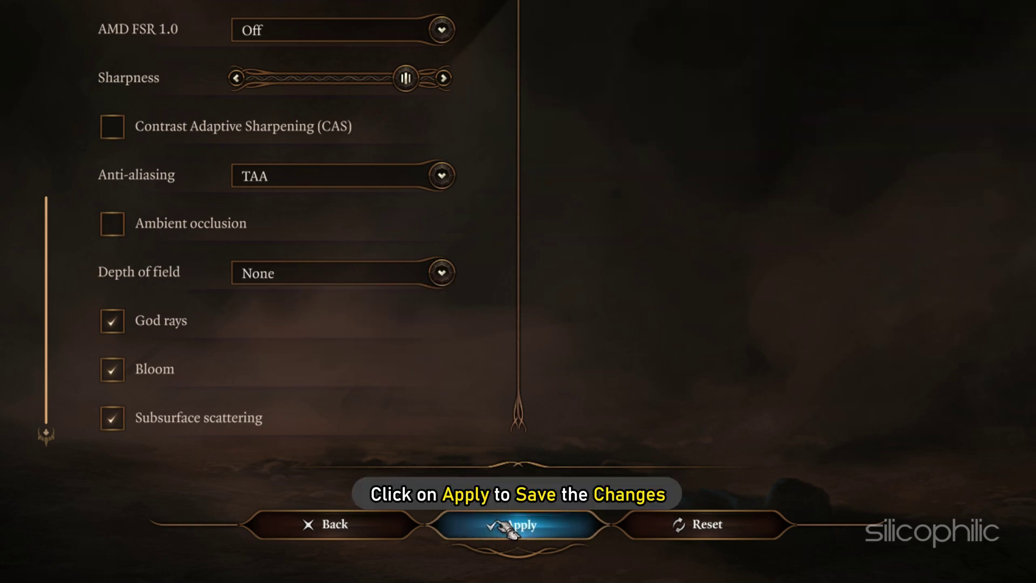
click(492, 528)
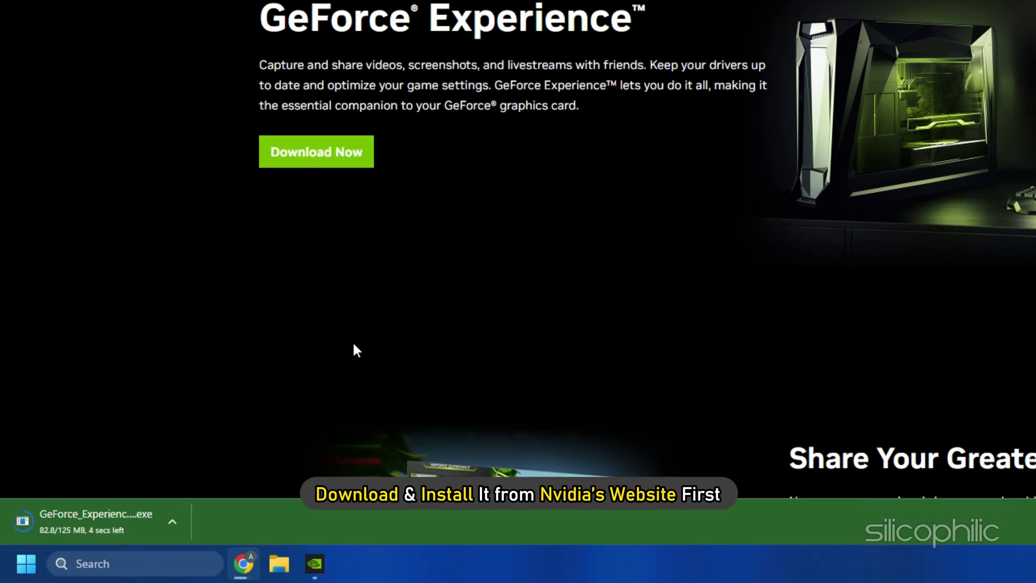
Step: Run the downloaded GeForce Experience installer, approve permission prompts, and agree and install
click(98, 521)
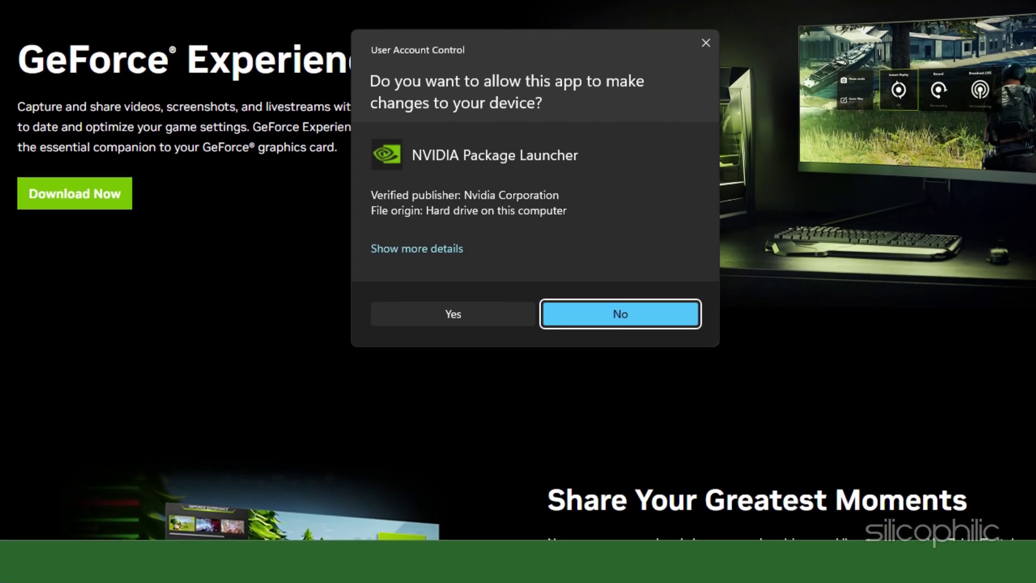
click(446, 316)
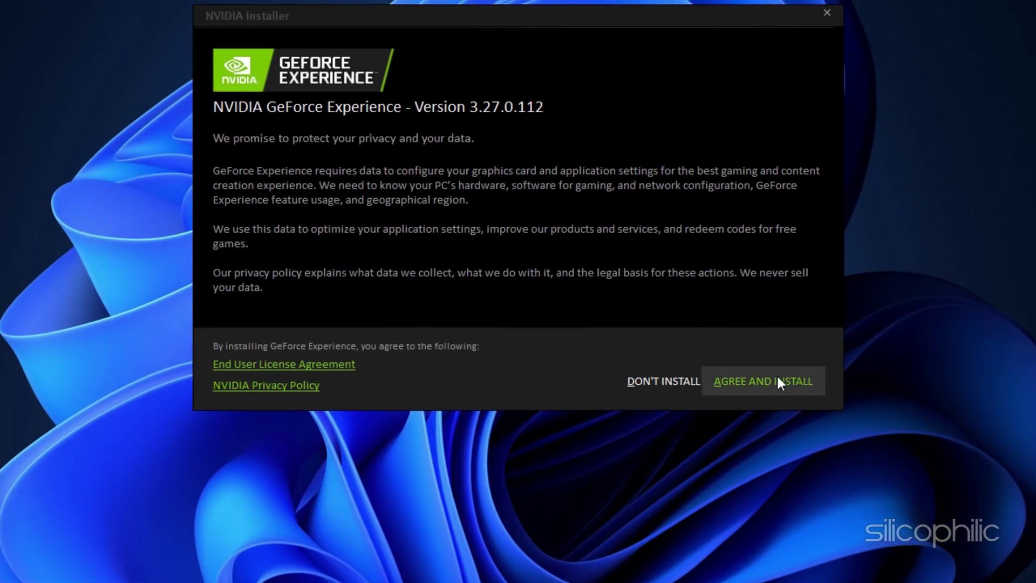
click(778, 382)
click(449, 353)
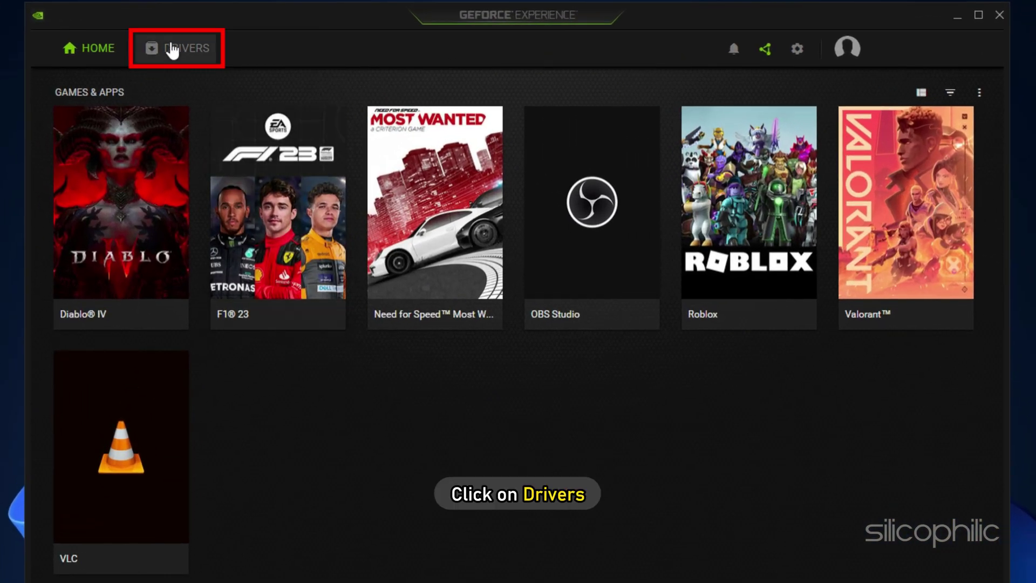
Step: Check for graphics driver updates on GeForce Experience's Drivers tab
click(294, 52)
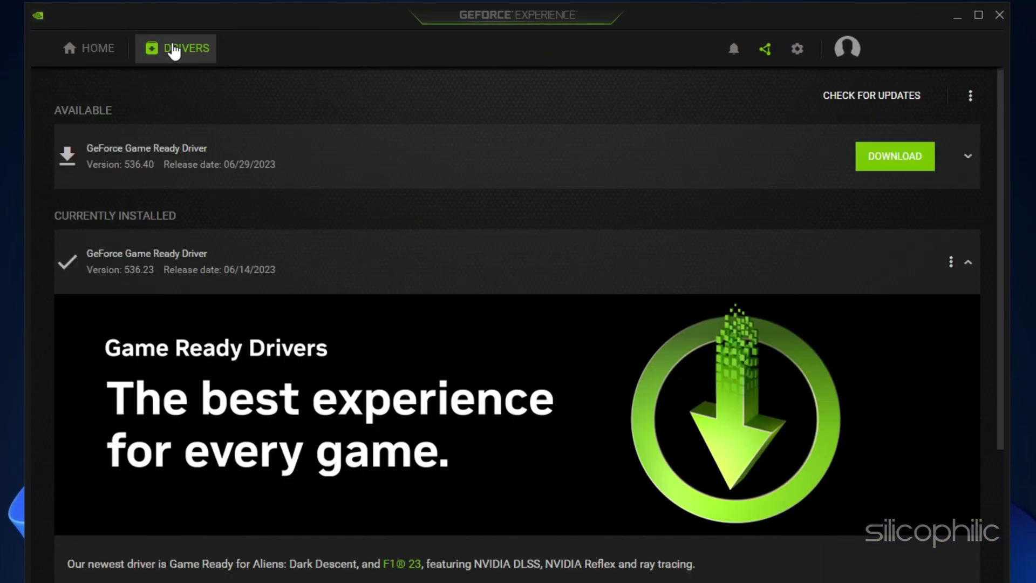
click(869, 98)
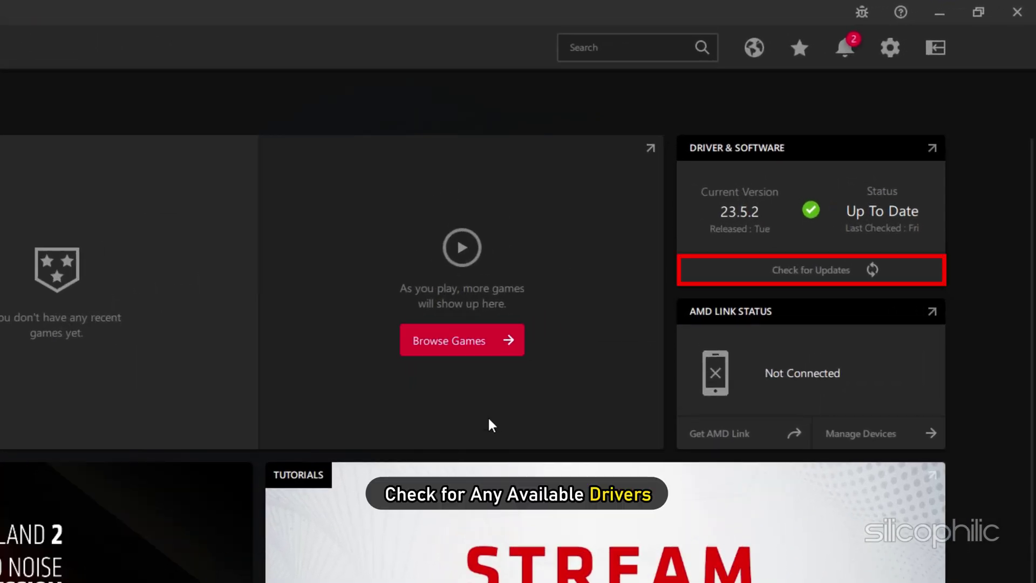
Step: Check for AMD driver updates in Radeon Software's Driver & Software panel
click(792, 271)
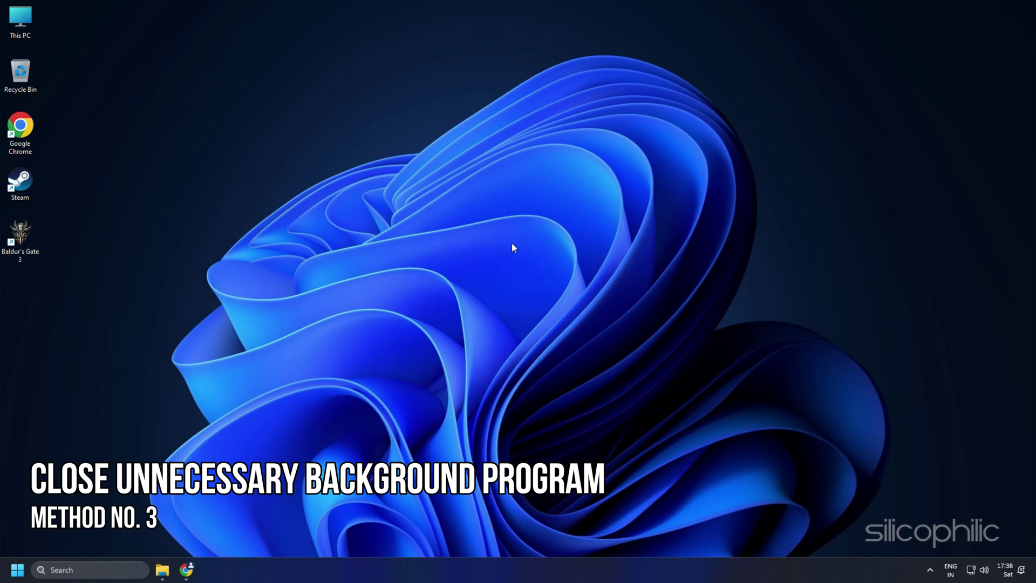
Step: Open Task Manager from the taskbar and end the Google Chrome task
right_click(708, 566)
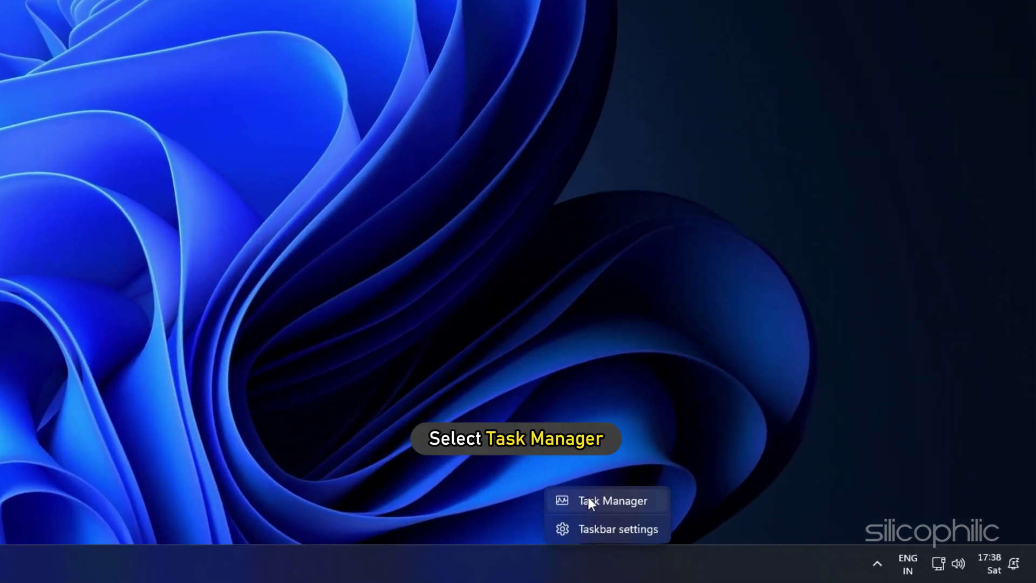
click(588, 501)
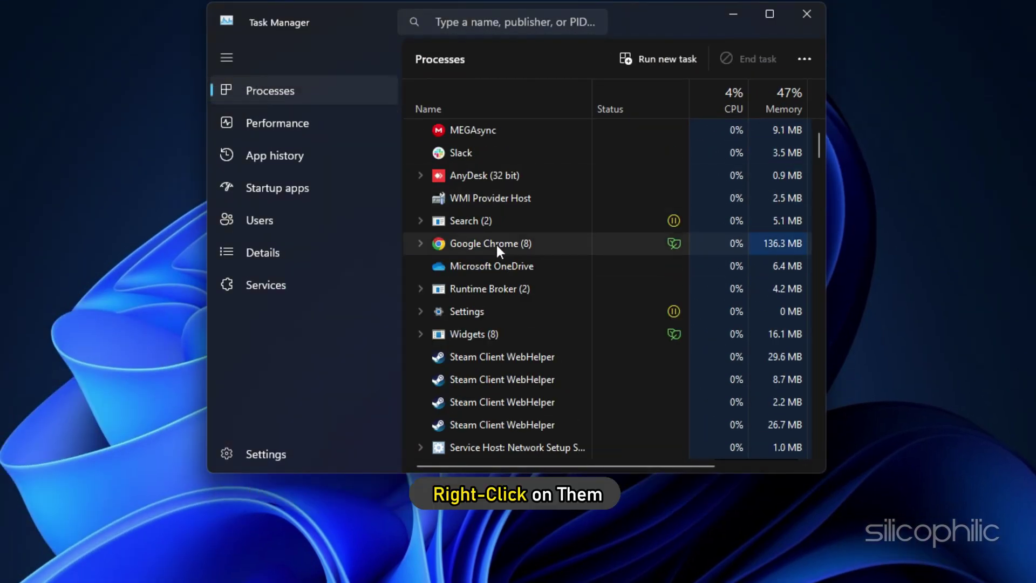
right_click(496, 242)
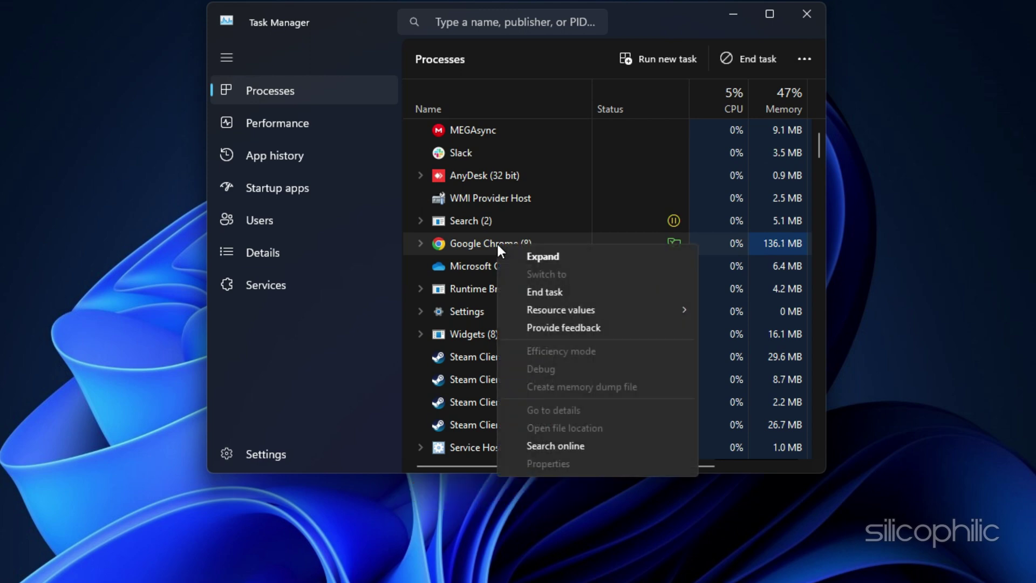
click(549, 292)
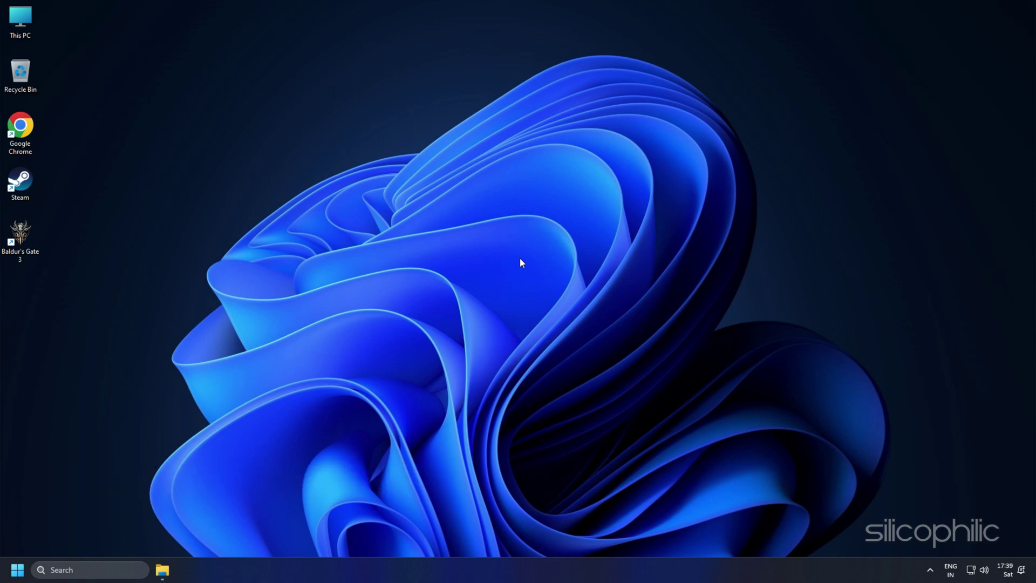
Step: Open the Graphics page under Windows Settings > System > Display
key(super+i)
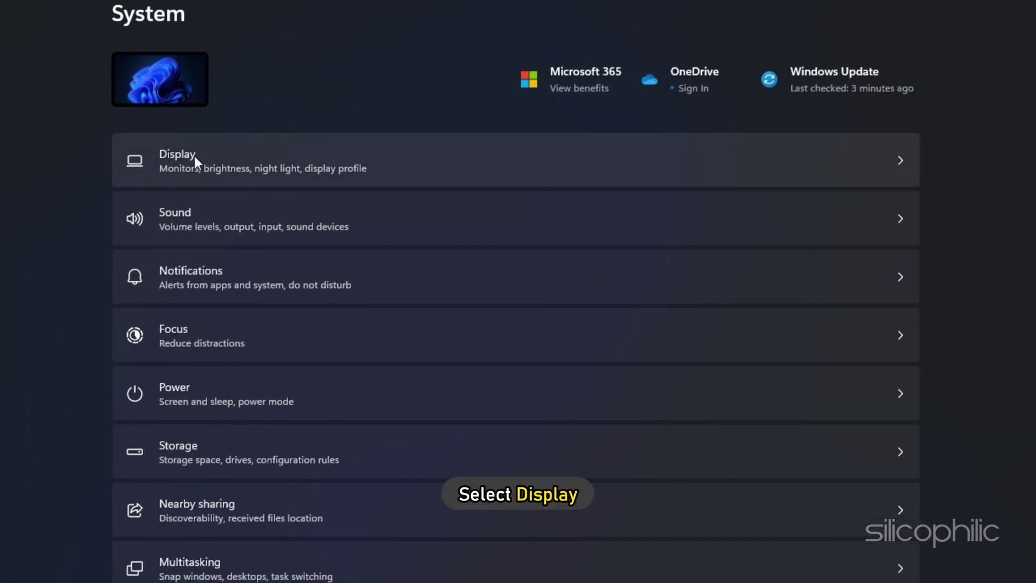
click(564, 207)
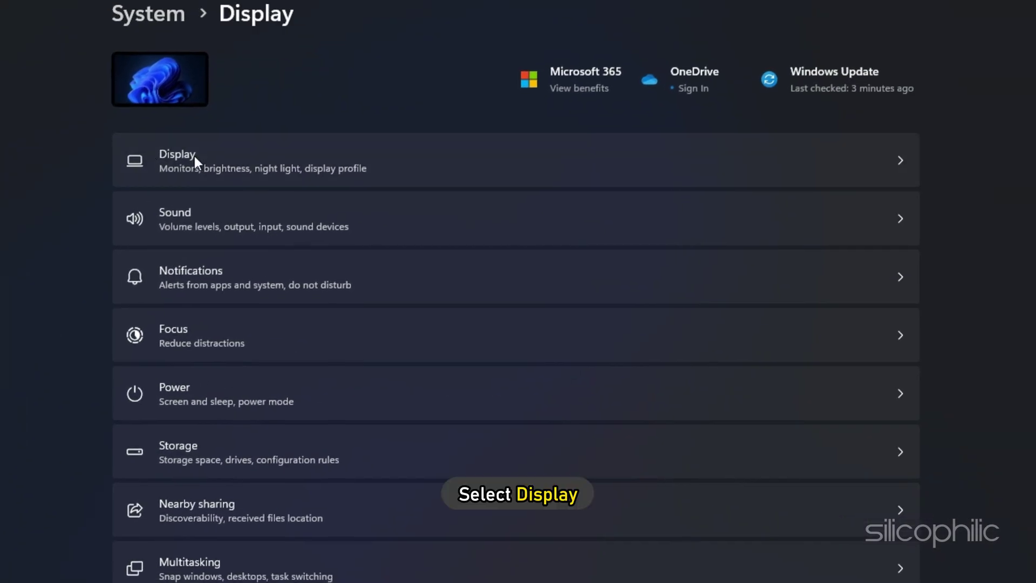
scroll(291, 475, down, 3)
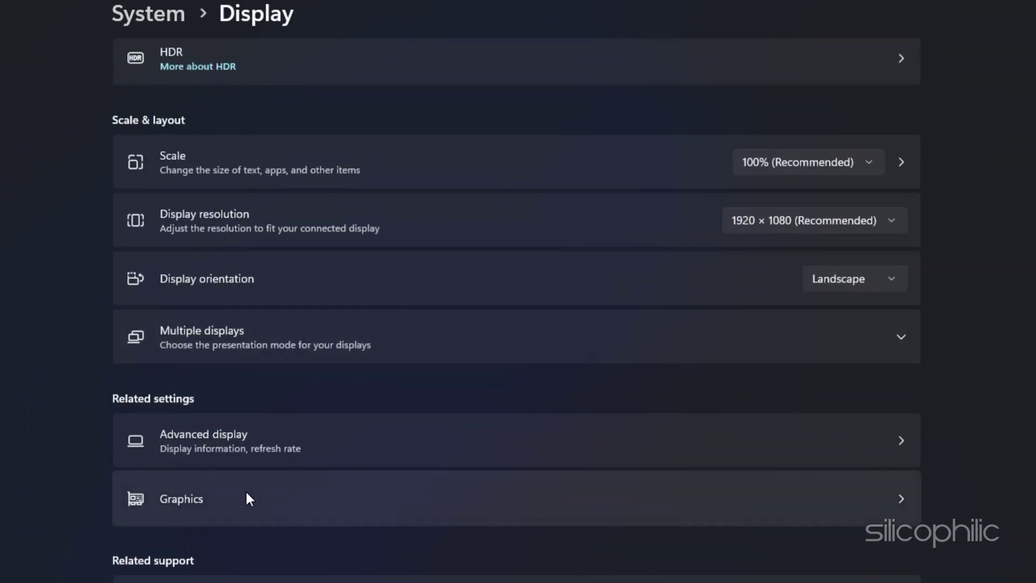
click(182, 500)
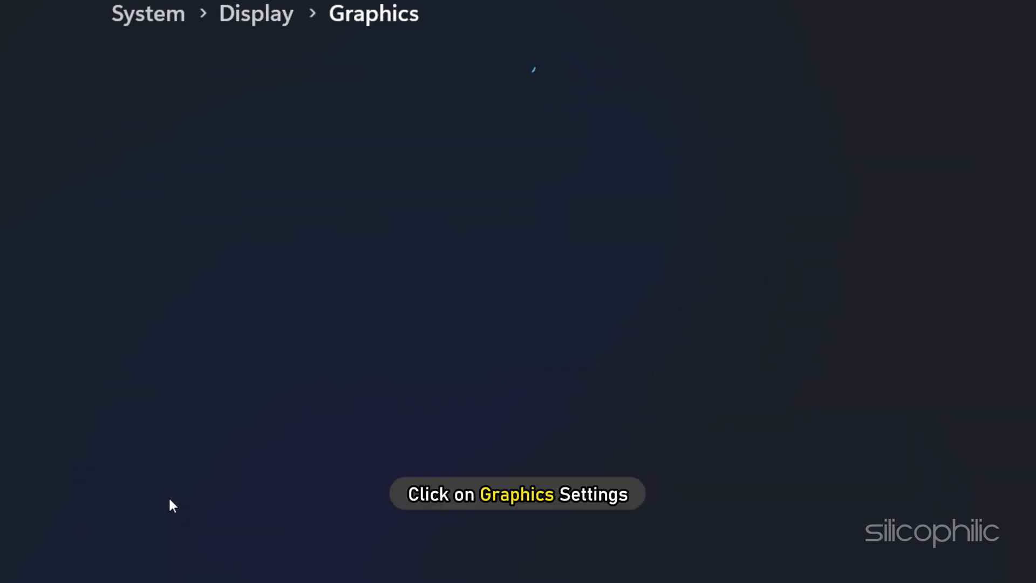
Step: Add bg3 and bg3_dx11 from the Baldurs Gate 3 bin folder to the custom app list
click(157, 241)
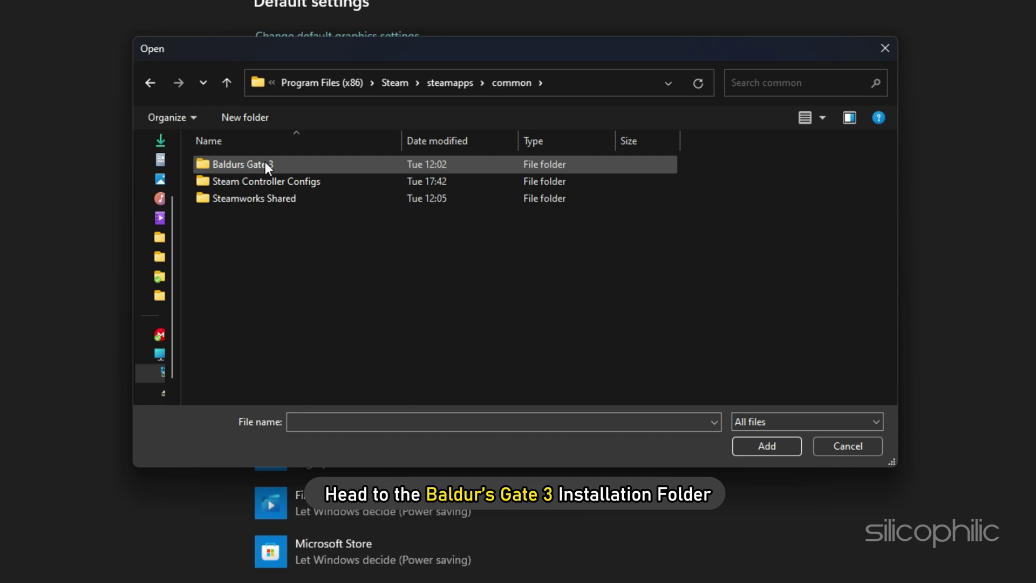
double_click(265, 164)
double_click(265, 164)
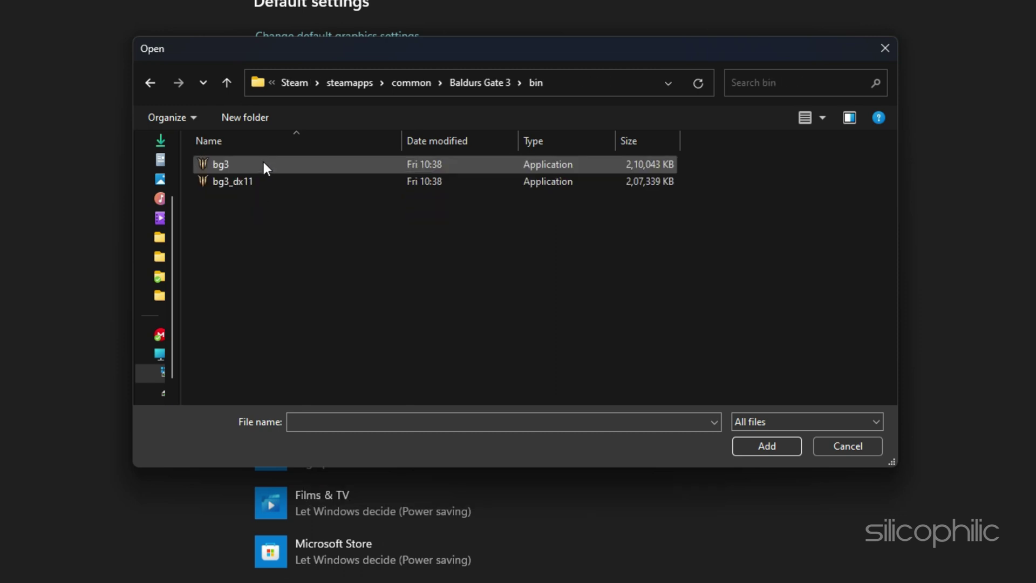
click(240, 166)
click(766, 446)
click(288, 209)
click(233, 186)
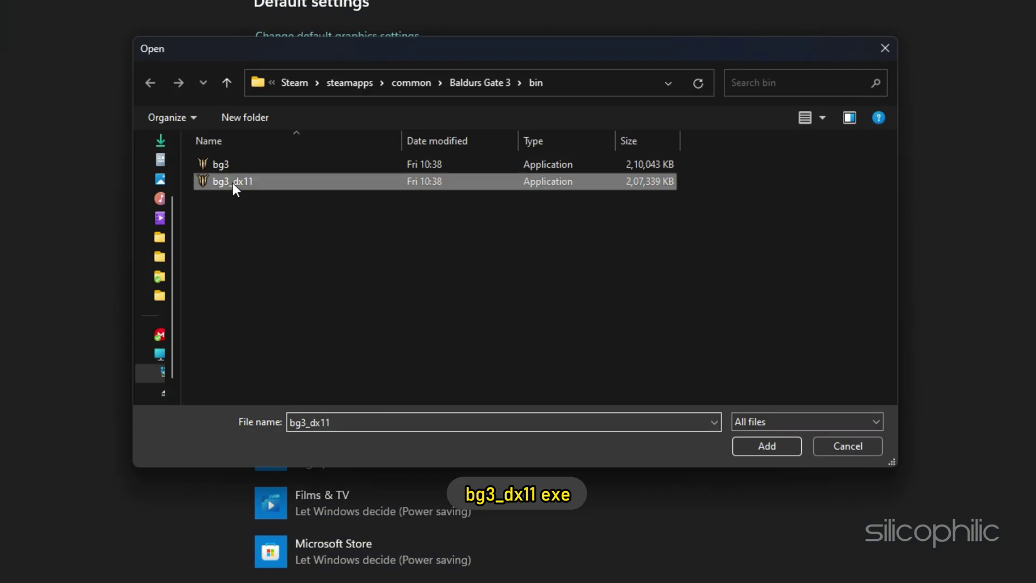
click(799, 452)
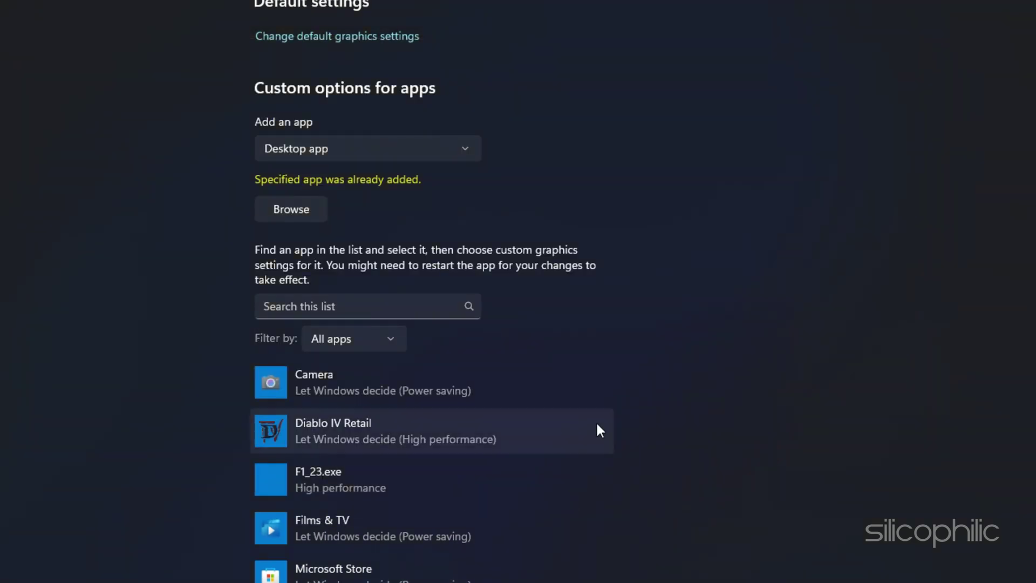
Step: Save High performance for the first bg3.exe and open the second entry's graphics options
scroll(595, 421, down, 10)
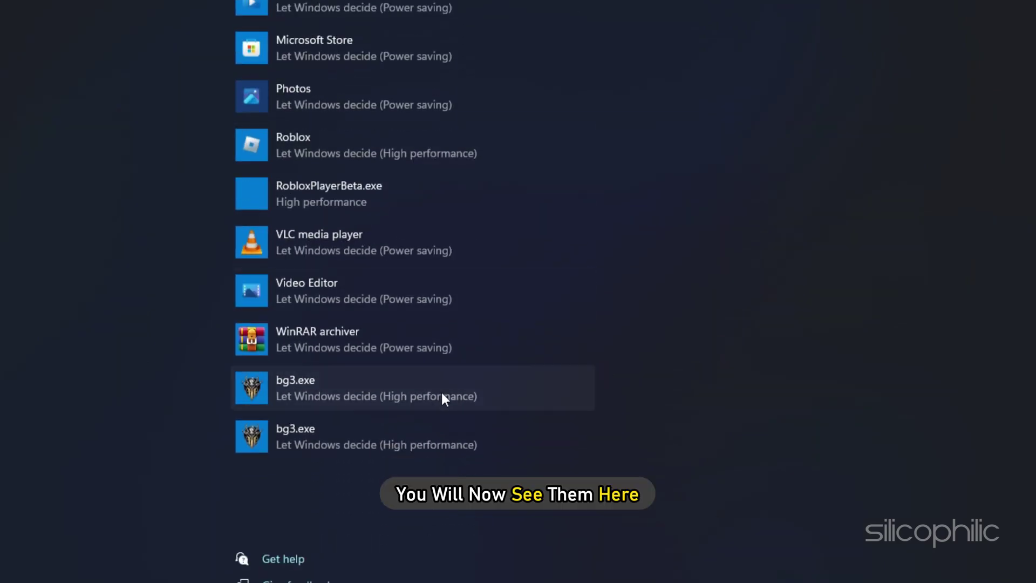
click(439, 395)
click(473, 472)
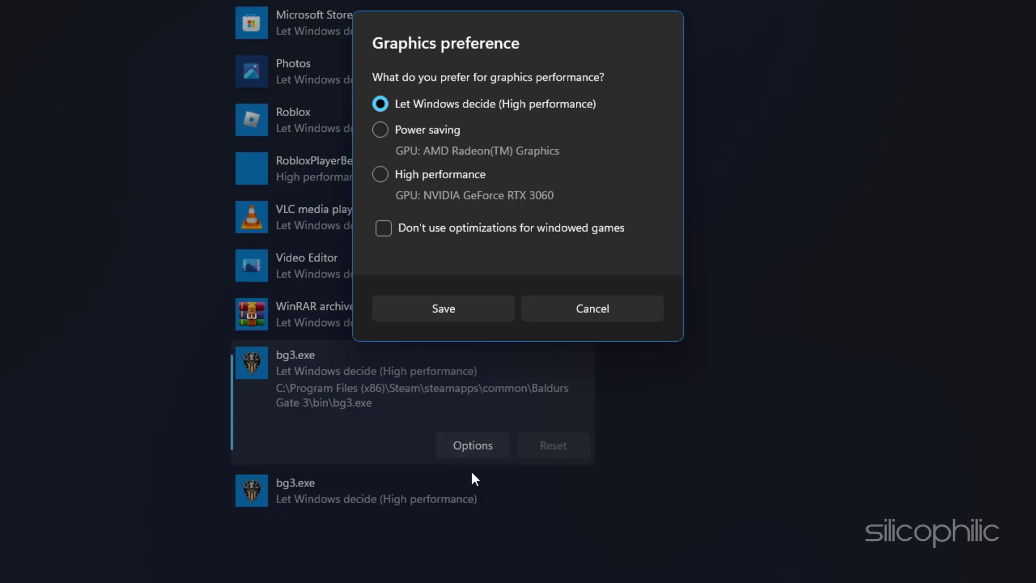
click(380, 174)
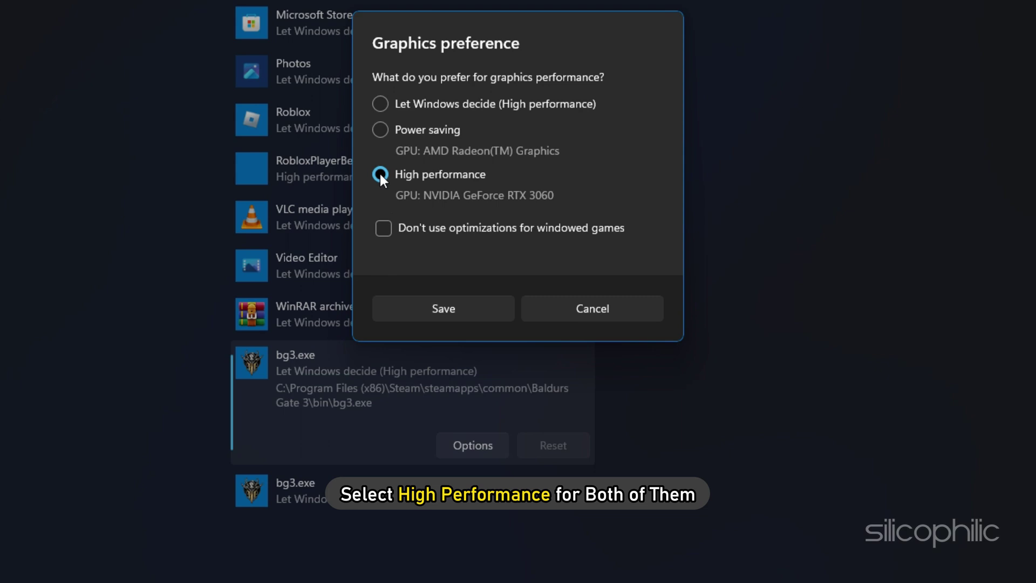
click(448, 312)
click(409, 503)
click(479, 495)
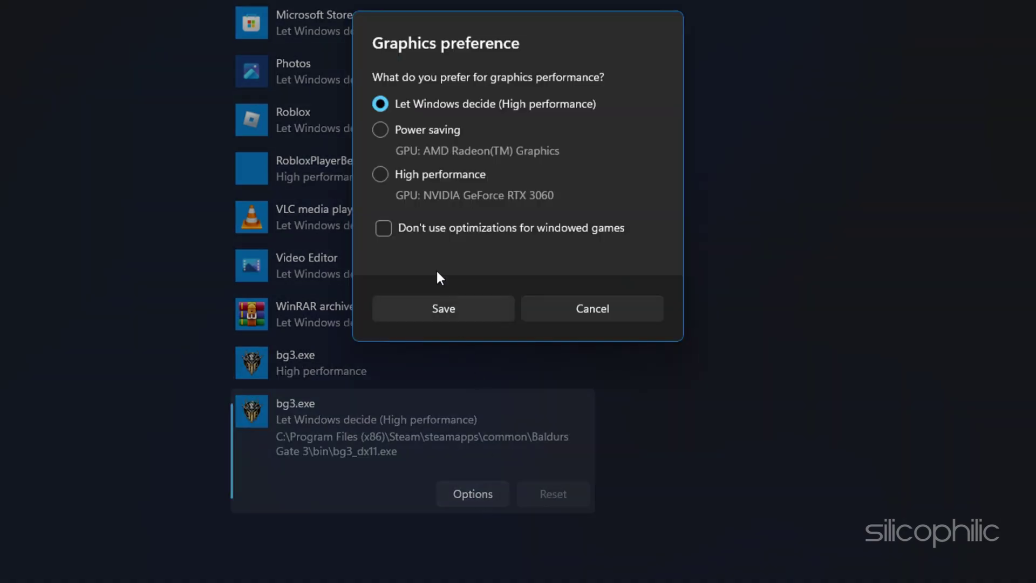
Step: Save High performance for the second bg3.exe, then open Baldur's Gate 3's bin folder via Steam's local files
click(445, 308)
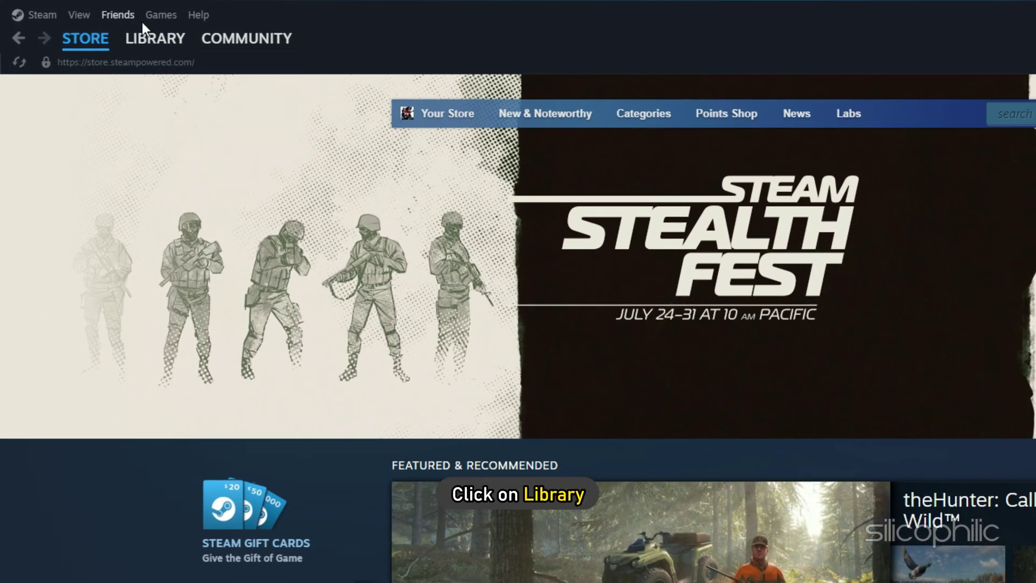
click(114, 28)
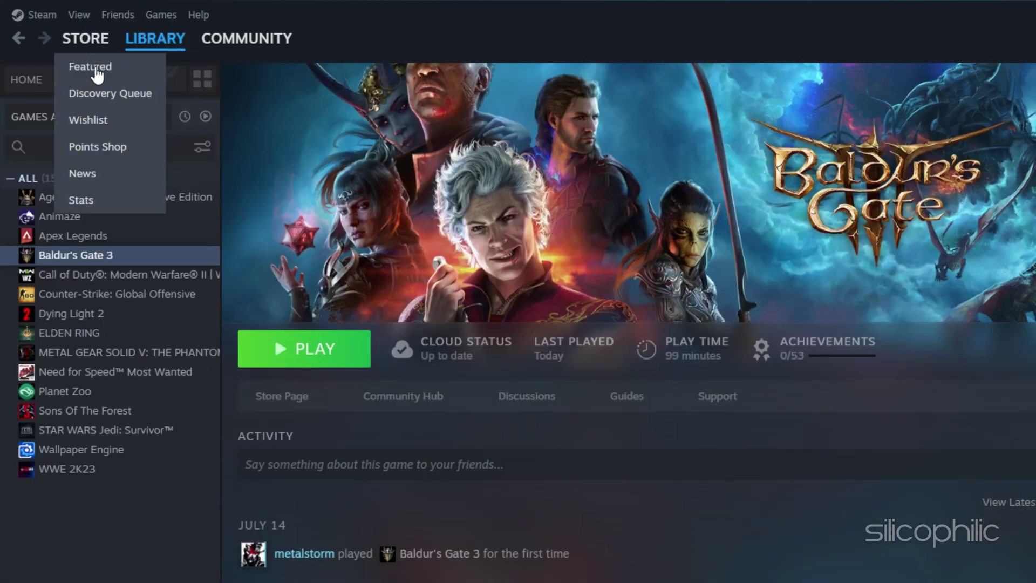
right_click(53, 256)
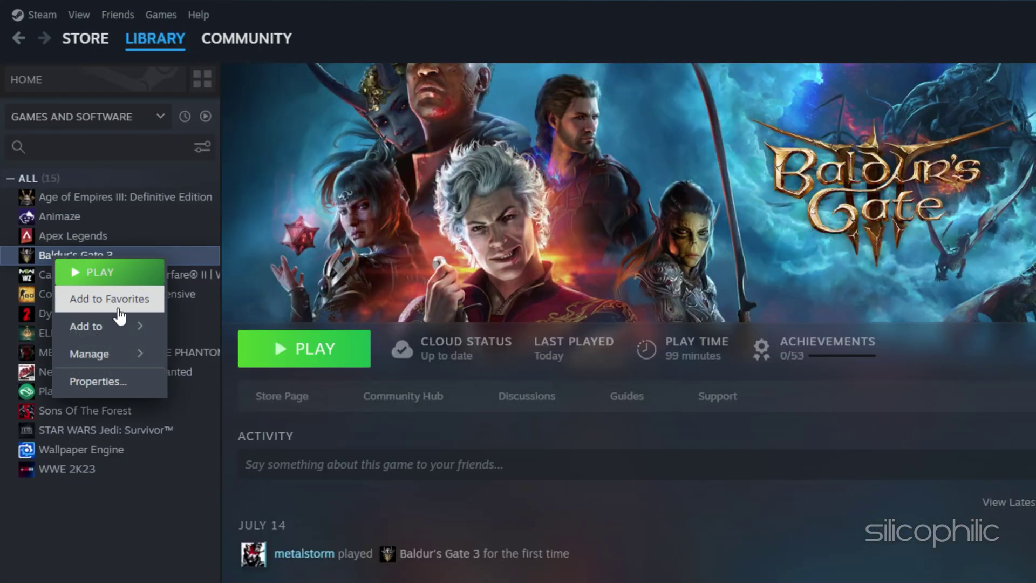
mouse_move(128, 366)
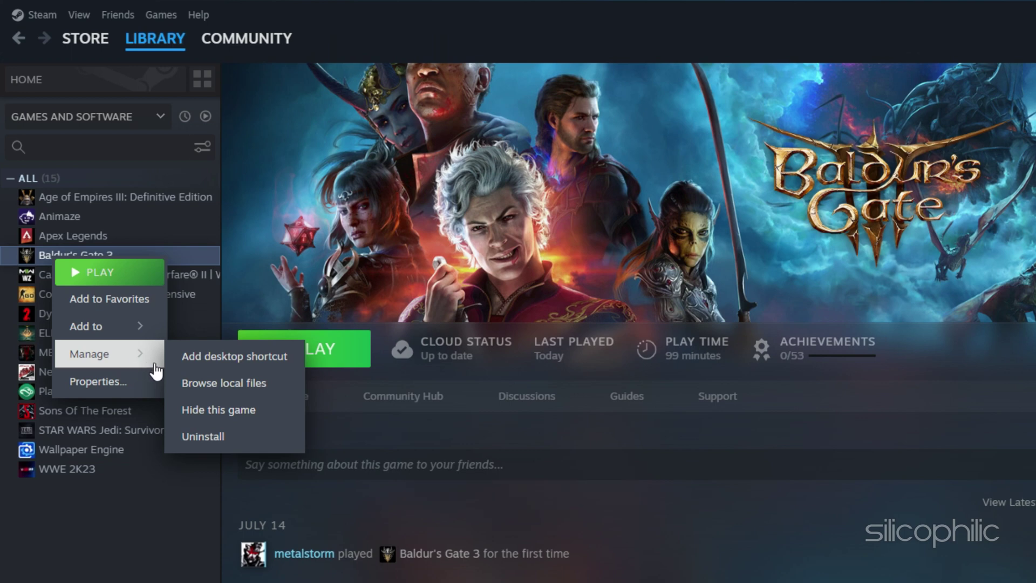
click(255, 384)
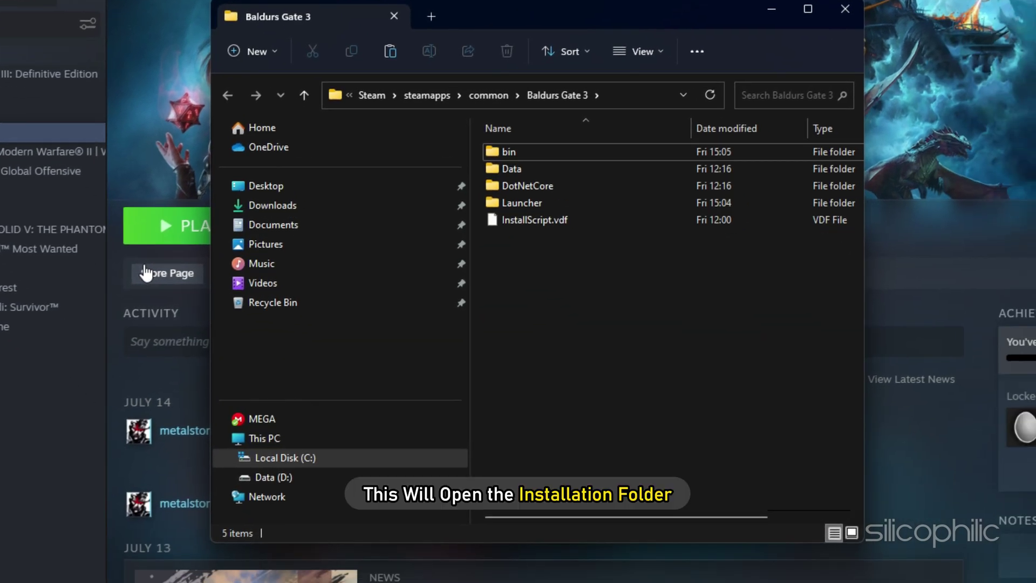
double_click(510, 151)
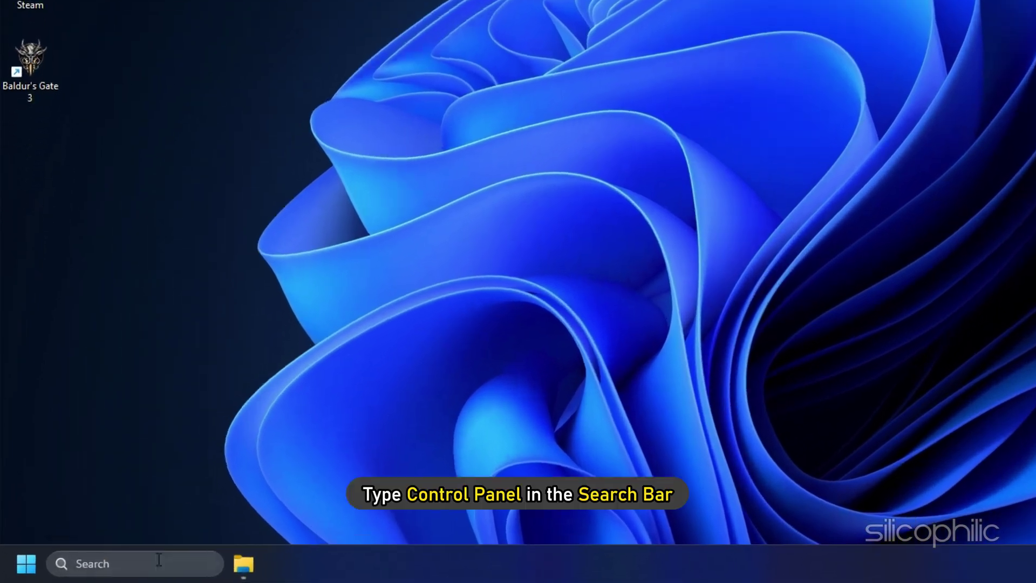
Step: Launch Control Panel from Windows search, switch to Large icons view, and open Power Options
click(103, 570)
text(control Panelol panel)
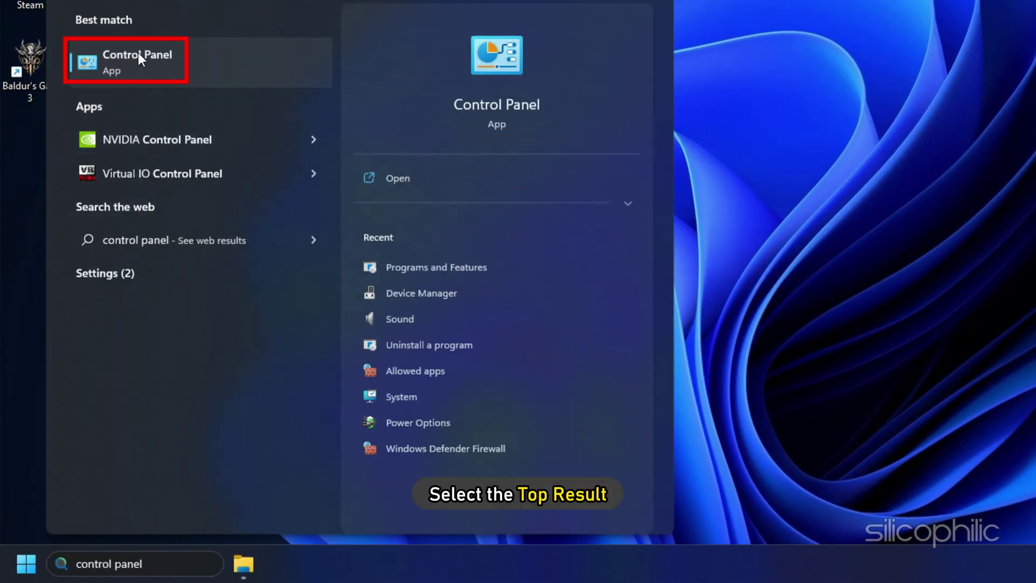
click(138, 54)
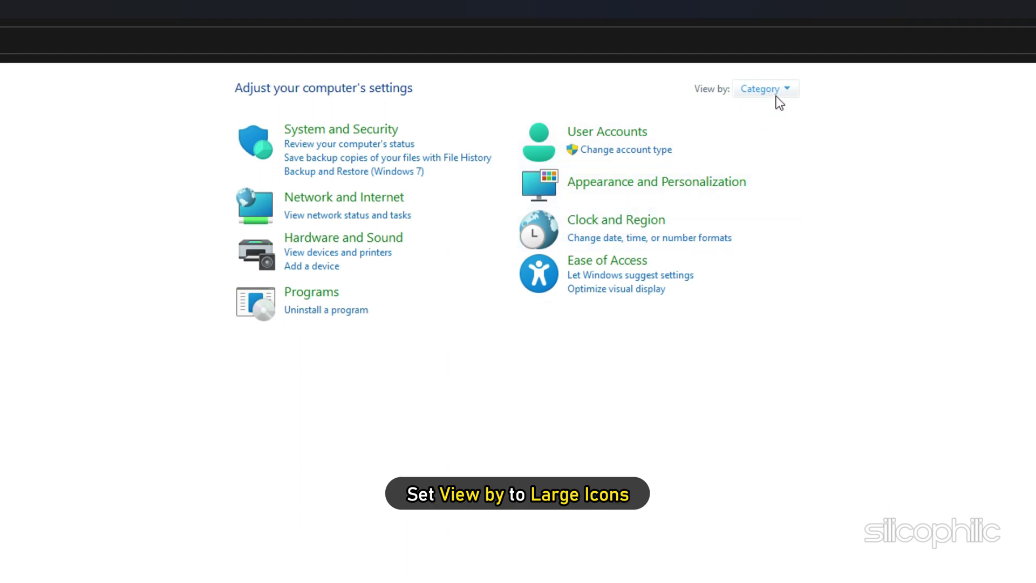
click(791, 89)
click(782, 136)
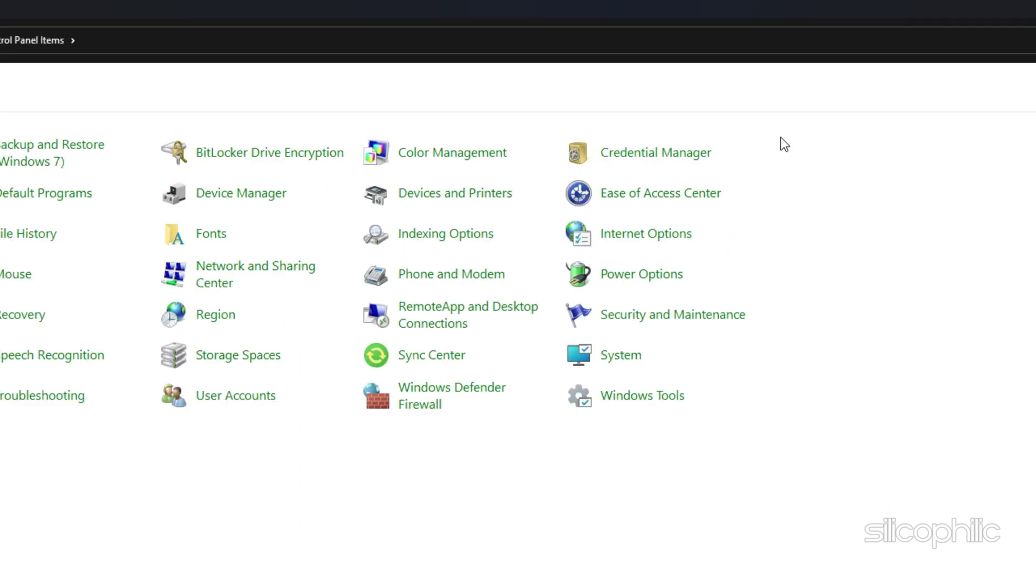
click(654, 279)
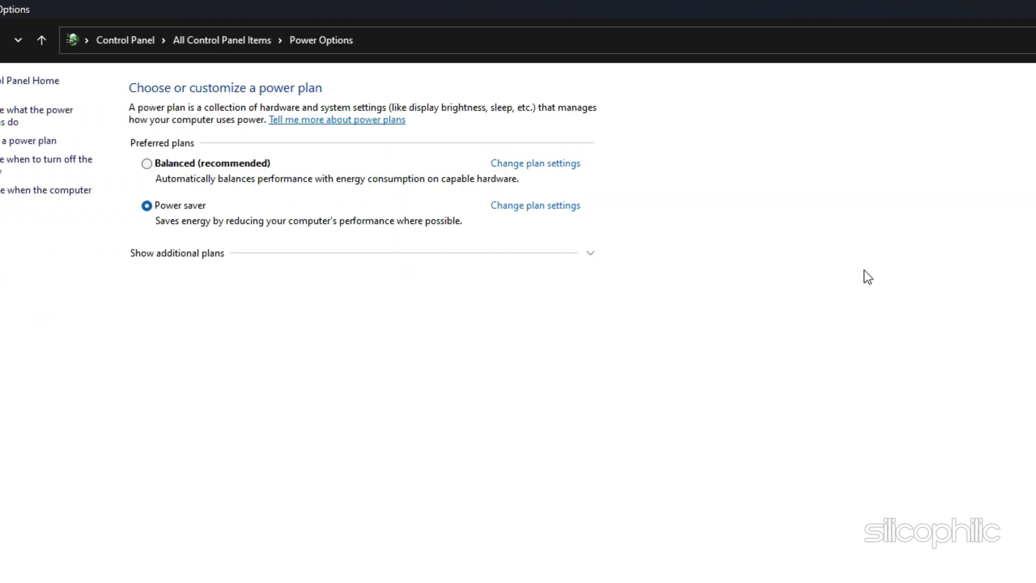